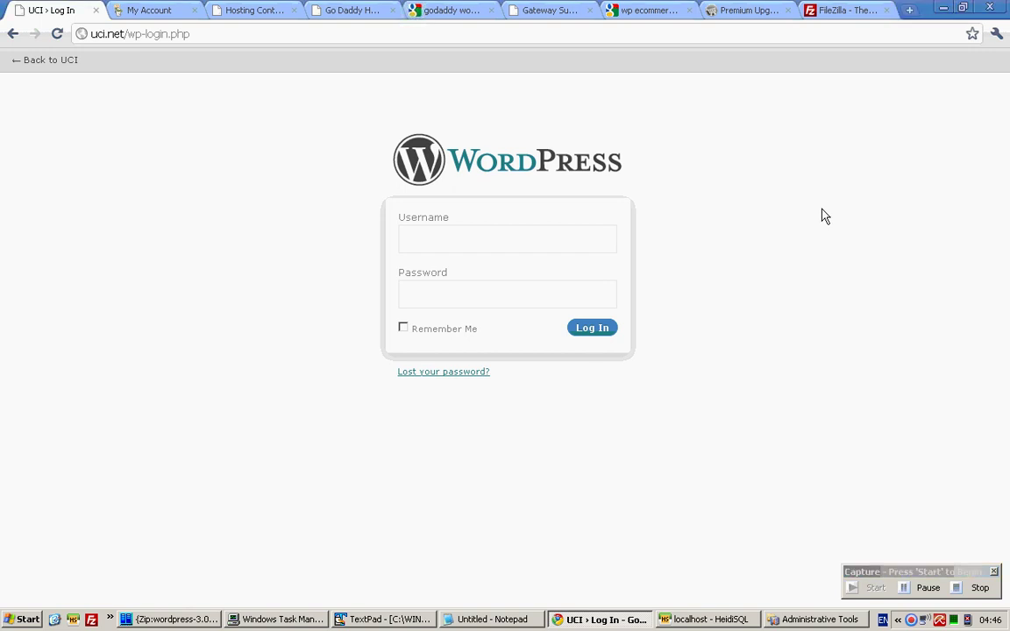
Change the login page address to uci.net/wp-admin and load it.
{"action": "left_click", "coordinate": [600, 237]}
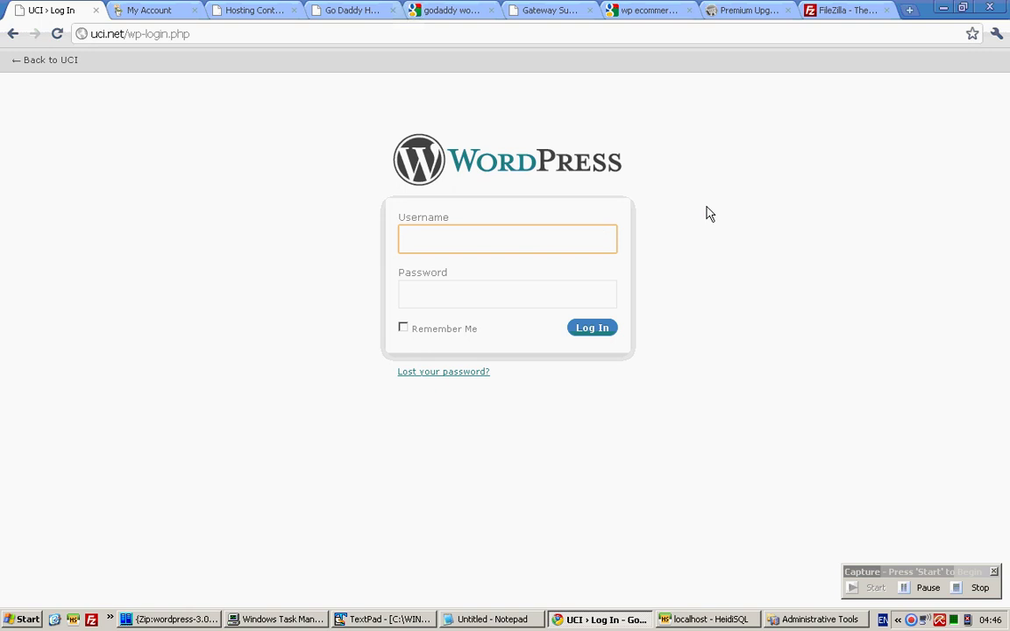
{"action": "left_click_drag", "start_coordinate": [127, 34], "coordinate": [193, 34]}
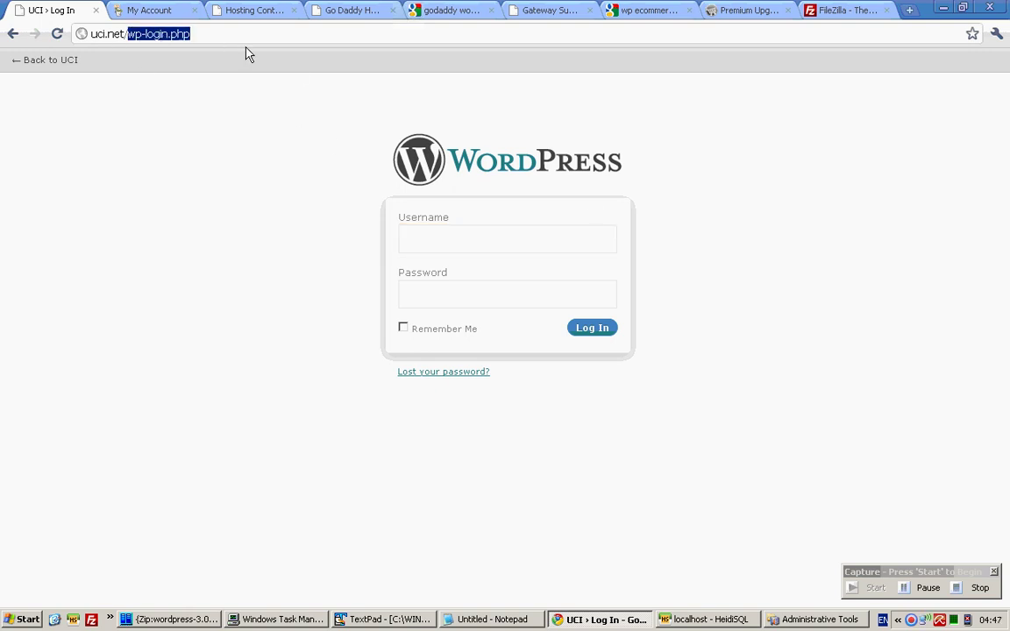
{"action": "key", "text": "BackSpace"}
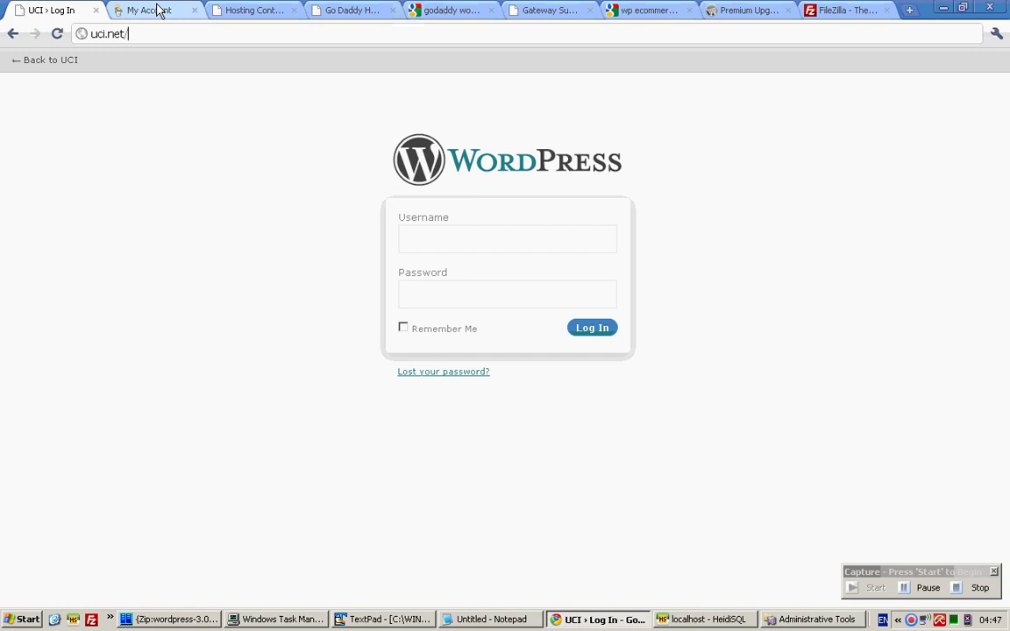
{"action": "left_click", "coordinate": [147, 11]}
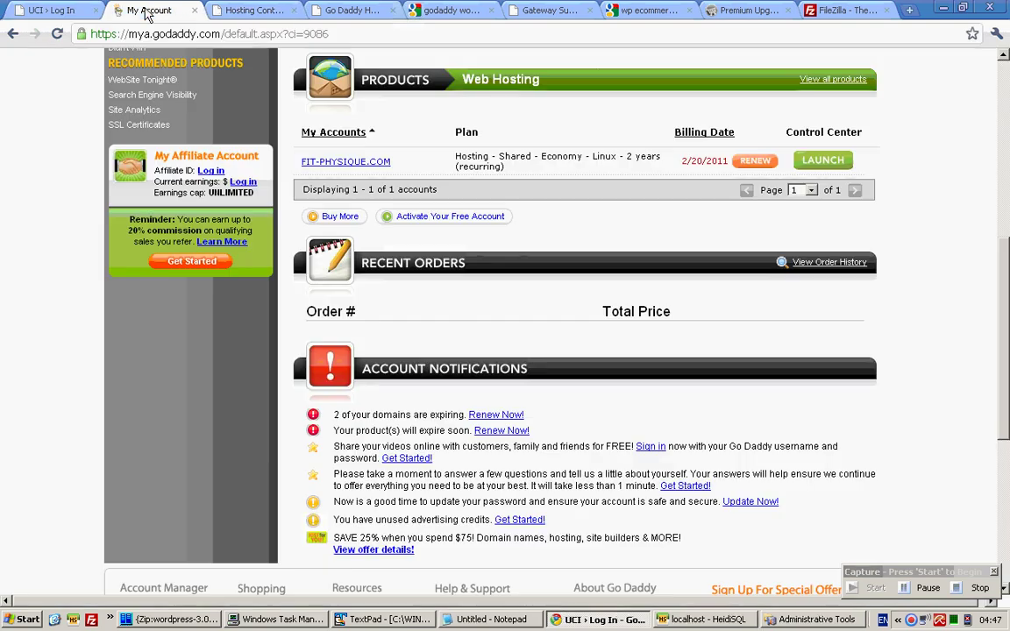
{"action": "left_click", "coordinate": [51, 11]}
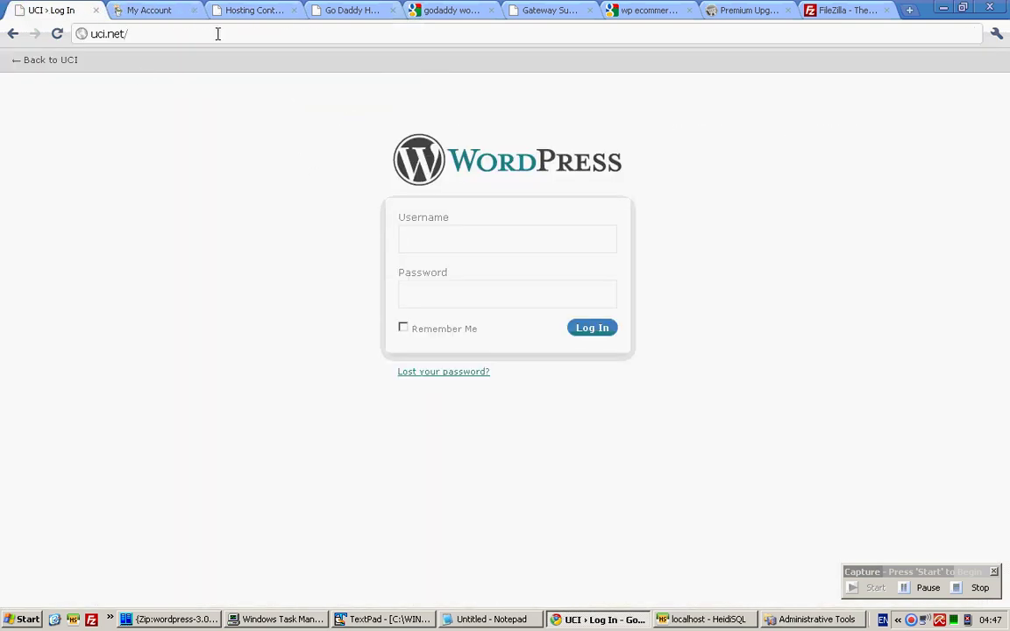
{"action": "type", "text": "p-admin"}
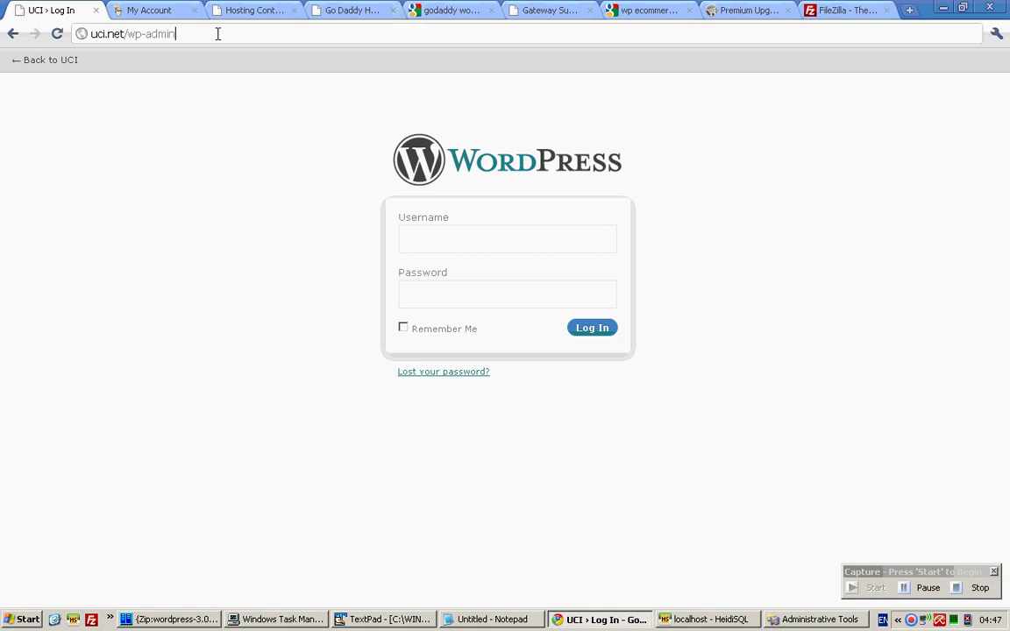
{"action": "key", "text": "Return"}
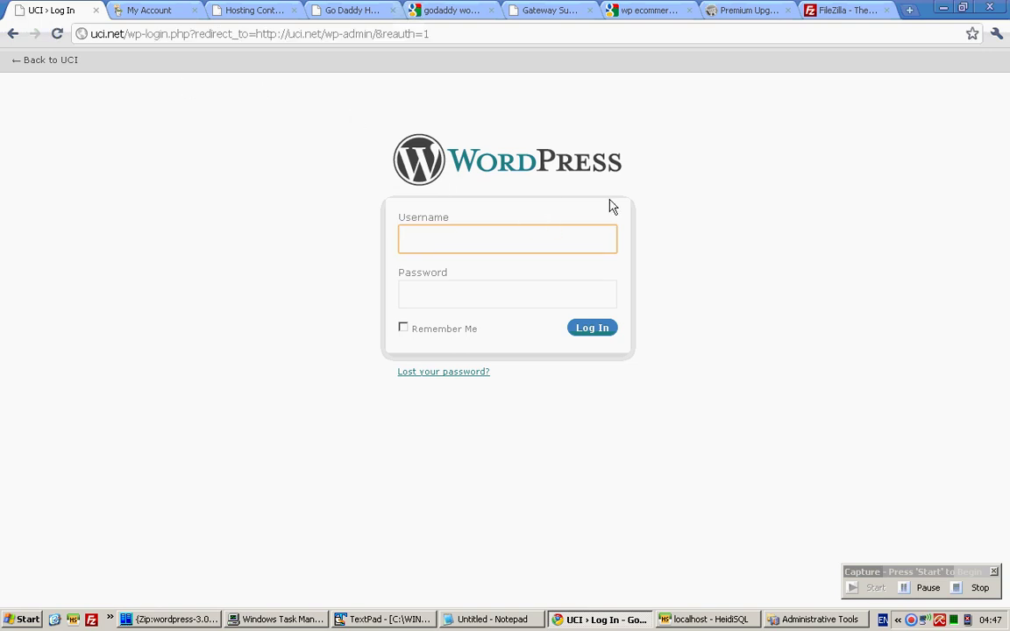
Log in with username admin and the account password.
{"action": "type", "text": "admin"}
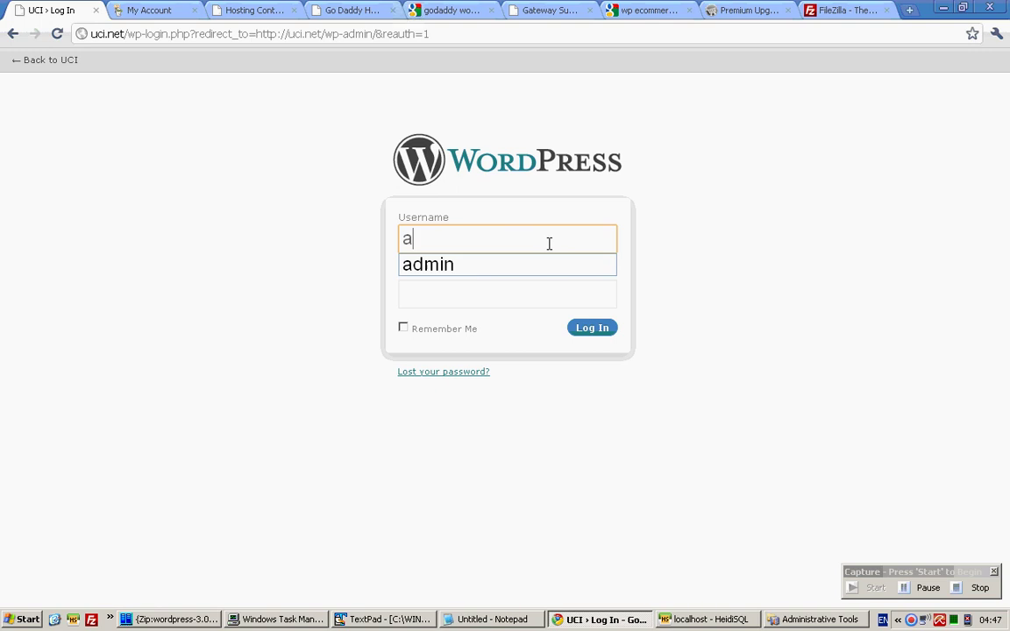
{"action": "key", "text": "Tab"}
{"action": "type", "text": "********"}
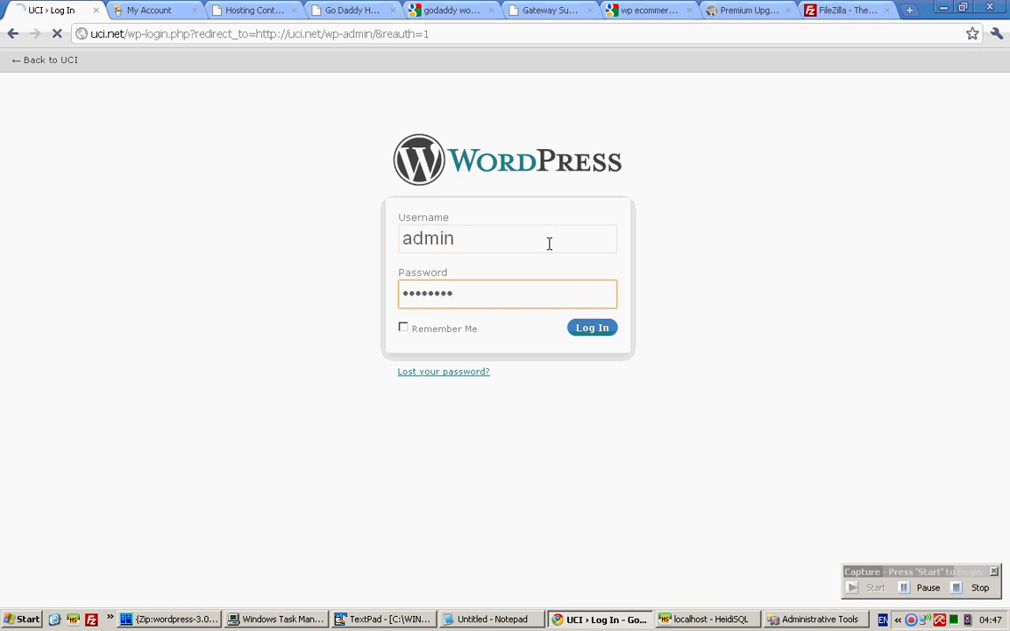
{"action": "key", "text": "Return"}
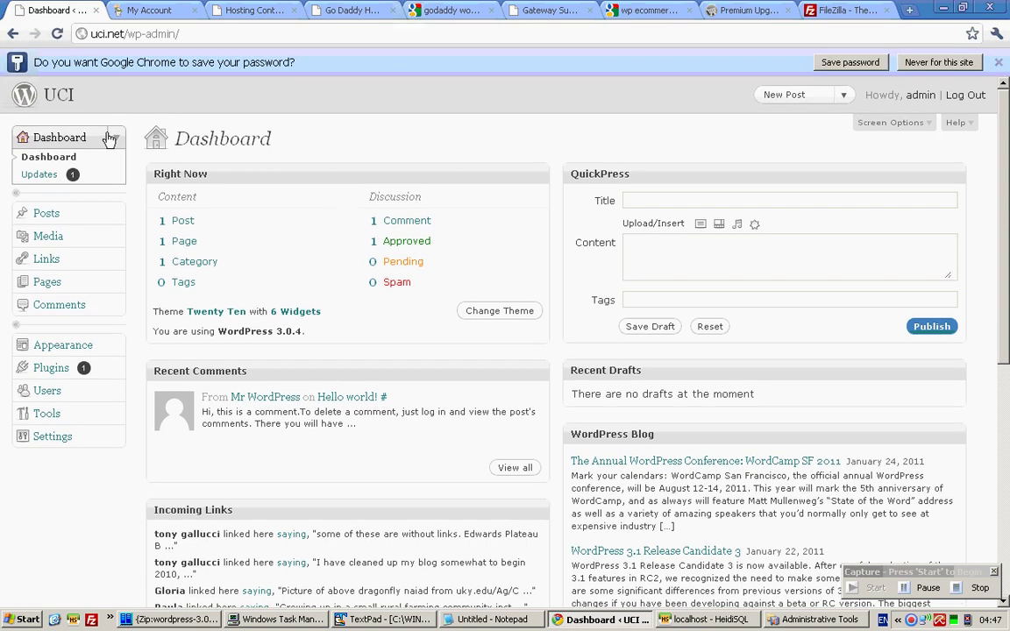
Search for wp-ecommerce under Plugins > Add New.
{"action": "scroll", "coordinate": [140, 158], "scroll_direction": "down", "scroll_amount": 1}
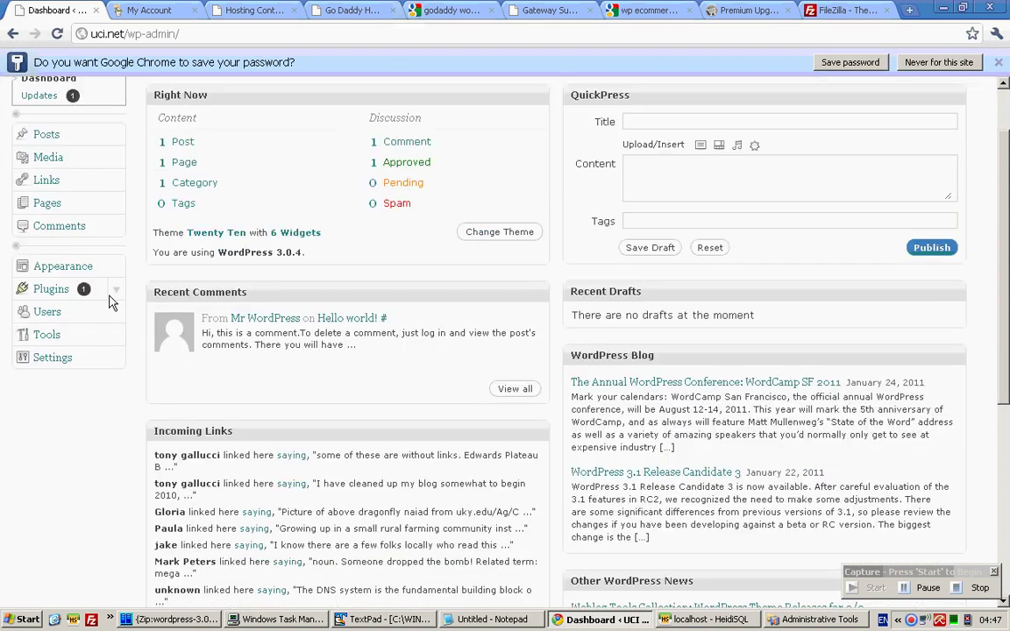
{"action": "left_click", "coordinate": [116, 289]}
{"action": "left_click", "coordinate": [28, 325]}
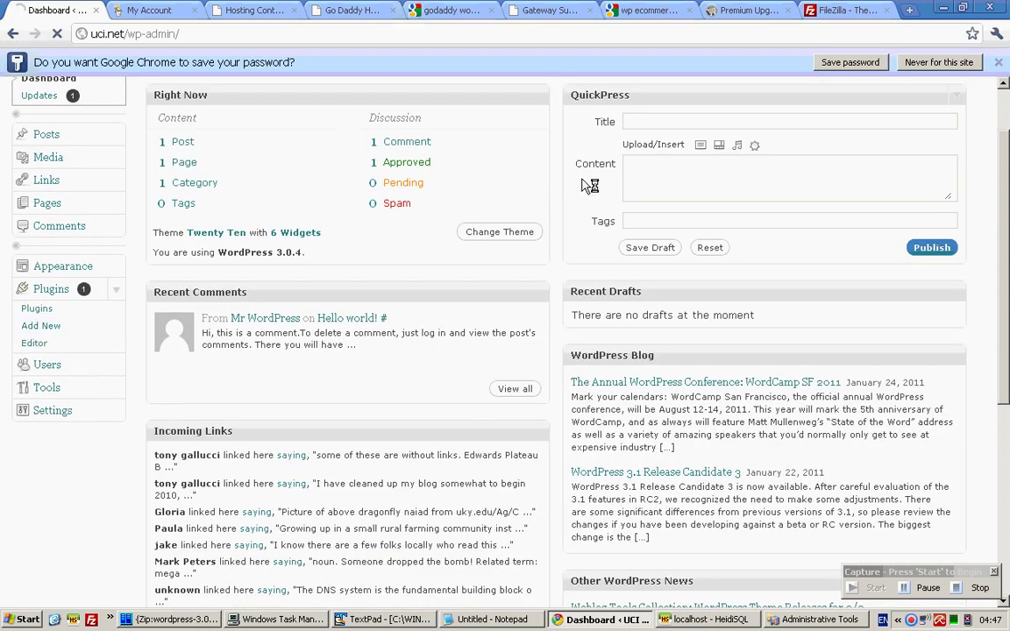
{"action": "left_click", "coordinate": [271, 264]}
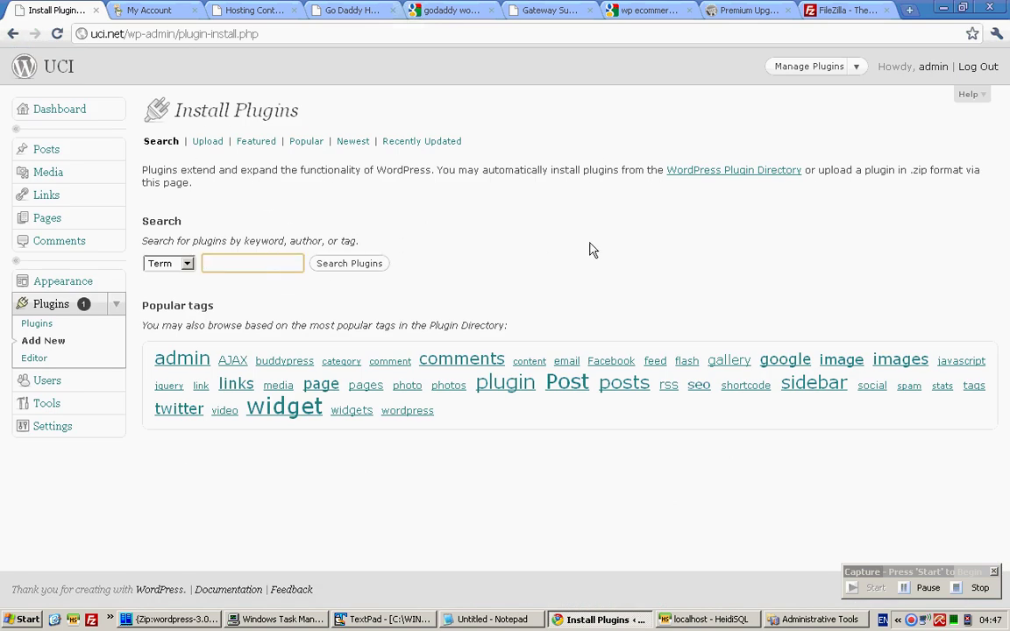
{"action": "type", "text": "wp-ecommerce"}
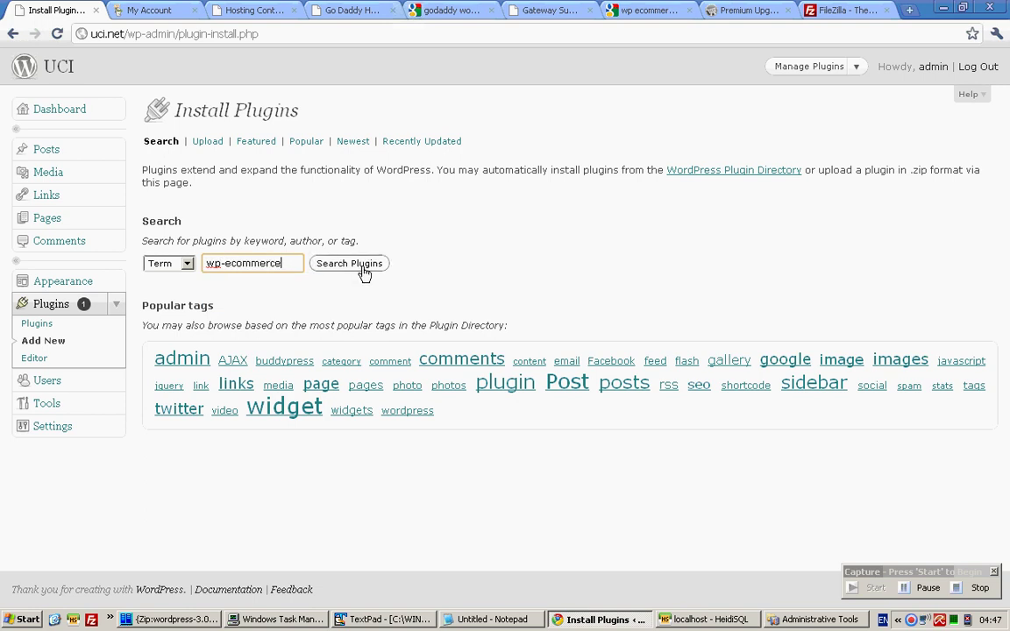
{"action": "left_click", "coordinate": [355, 266]}
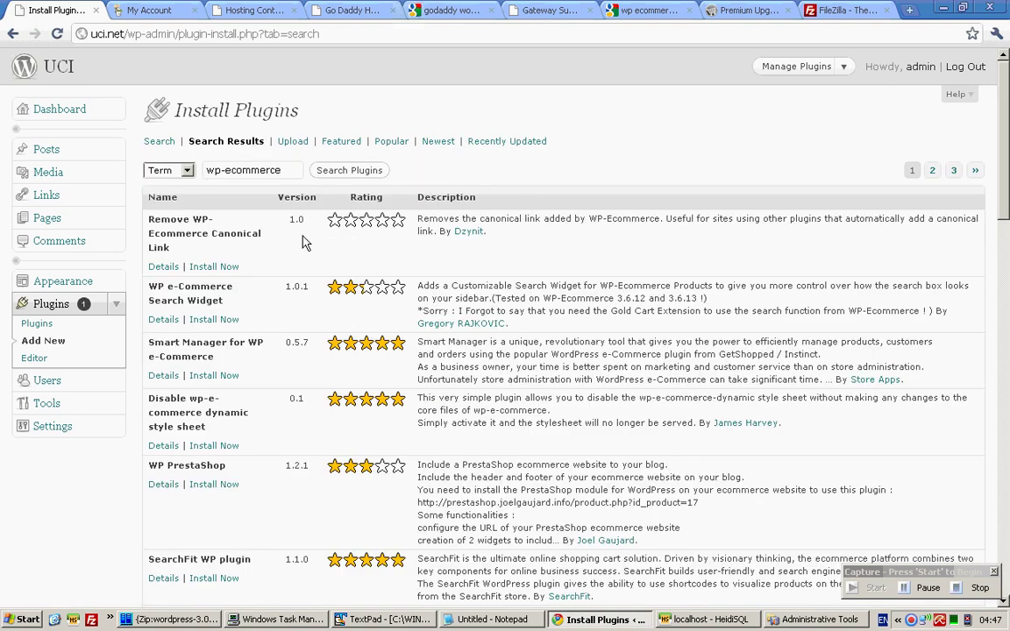
Install WP e-Commerce 3.7.8 from the search results and confirm the prompt.
{"action": "scroll", "coordinate": [302, 236], "scroll_direction": "down", "scroll_amount": 5}
{"action": "scroll", "coordinate": [302, 237], "scroll_direction": "down", "scroll_amount": 5}
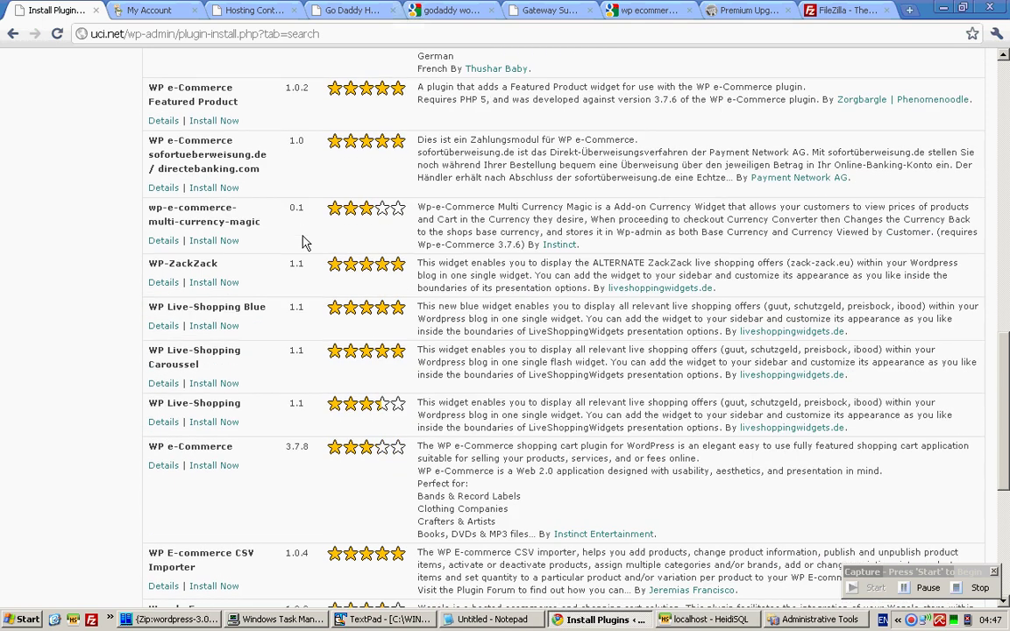
{"action": "left_click_drag", "start_coordinate": [234, 447], "coordinate": [148, 449]}
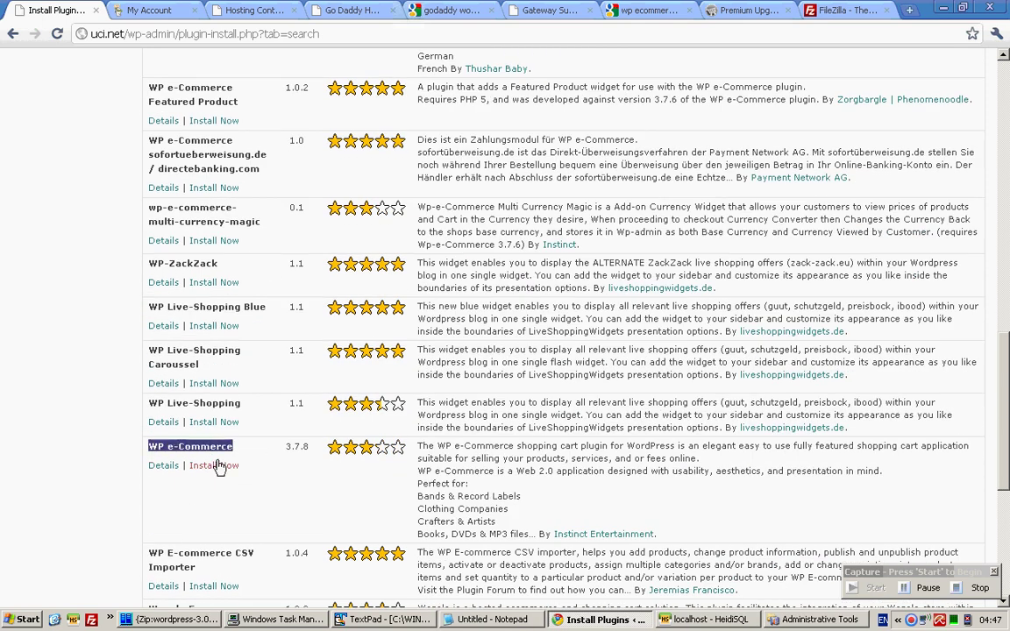
{"action": "left_click_drag", "start_coordinate": [237, 449], "coordinate": [314, 448]}
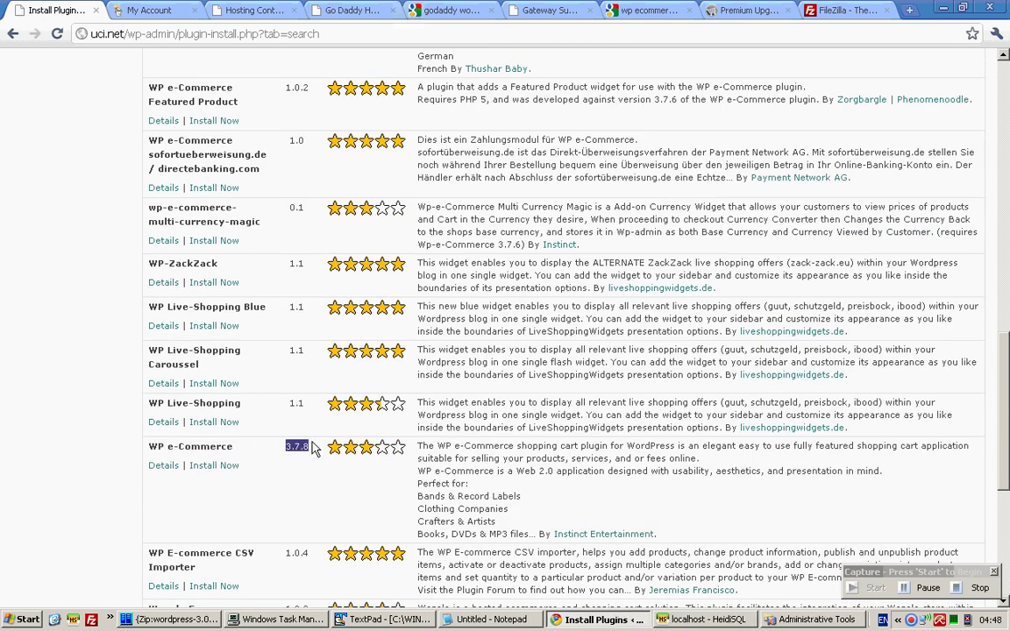
{"action": "left_click", "coordinate": [210, 465]}
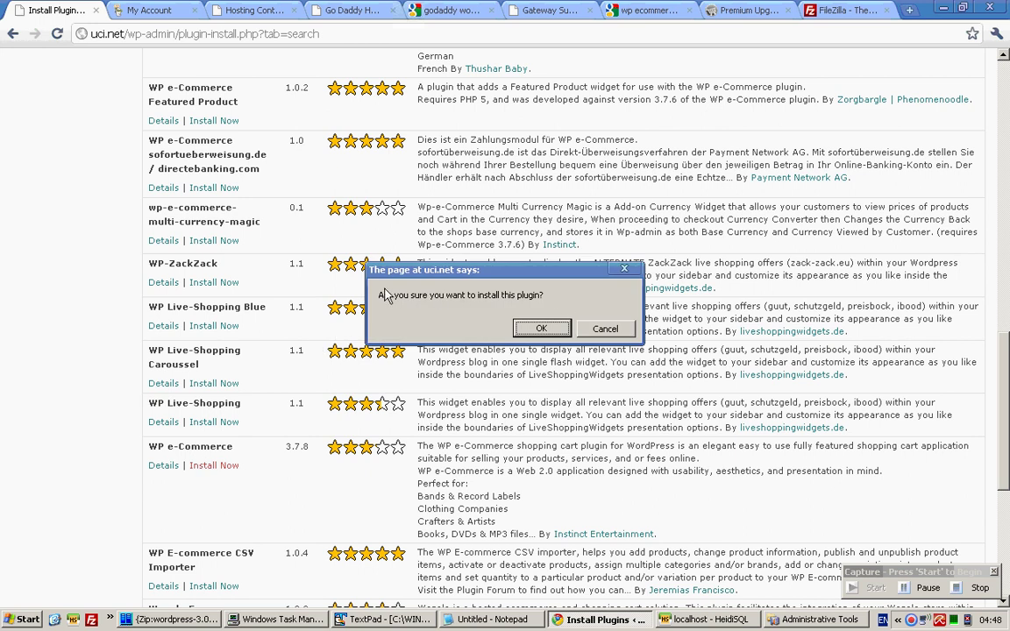
{"action": "key", "text": "Return"}
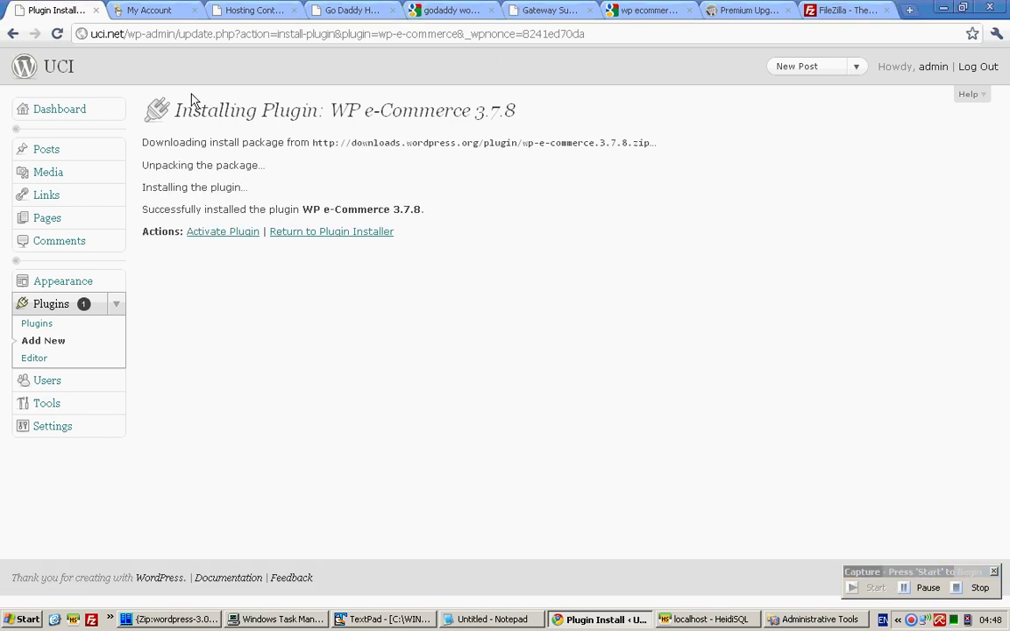
Activate WP e-Commerce and open its Store > Settings page.
{"action": "left_click", "coordinate": [249, 231]}
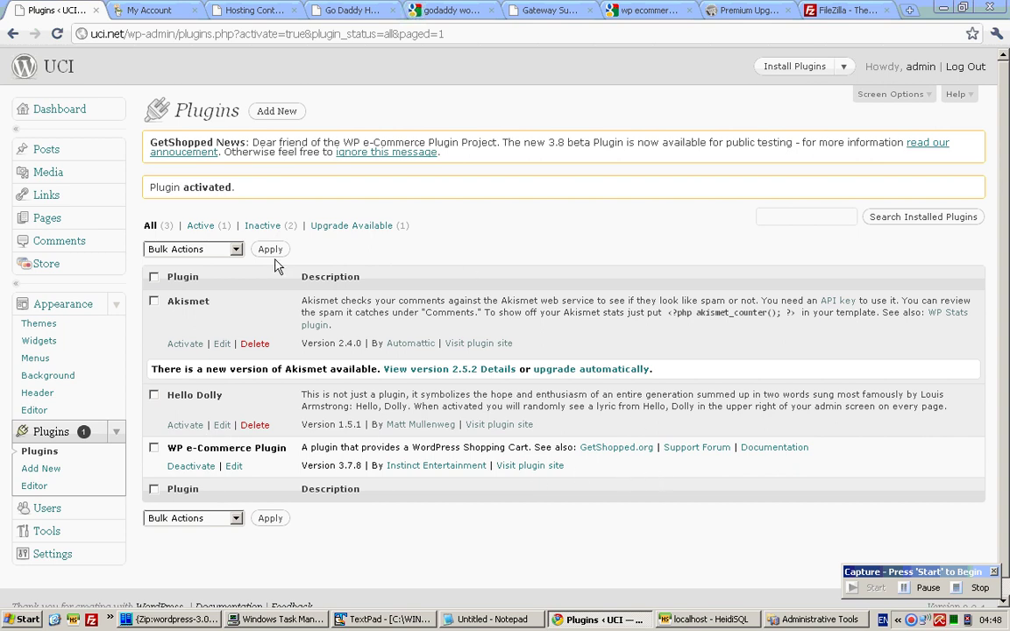
{"action": "left_click", "coordinate": [115, 264]}
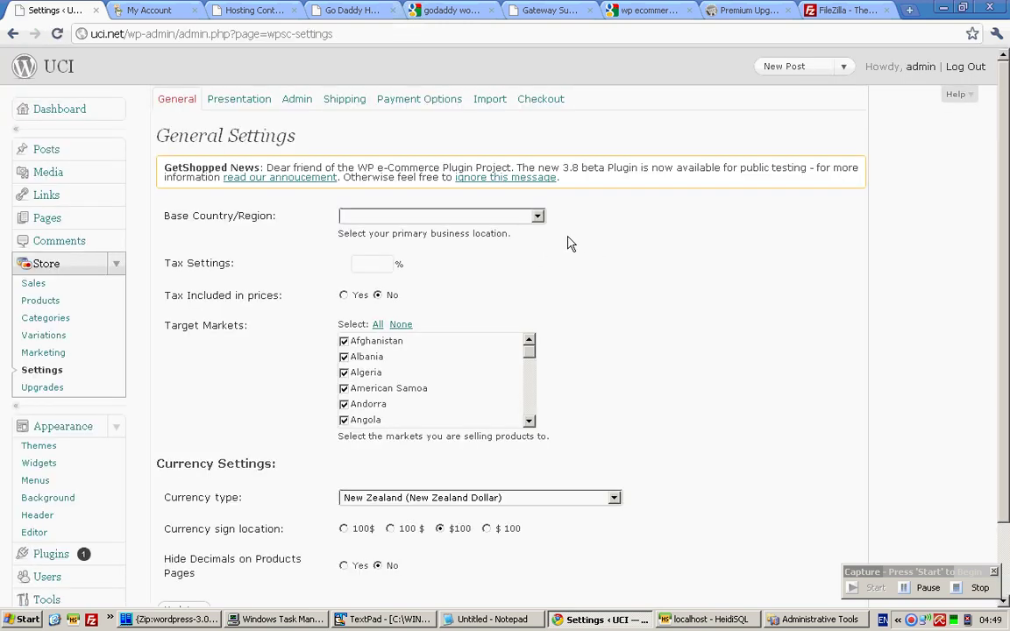
Enable Paypal Payments Standard as the gateway, enter the seller's PayPal e-mail as username, and update.
{"action": "left_click", "coordinate": [403, 99]}
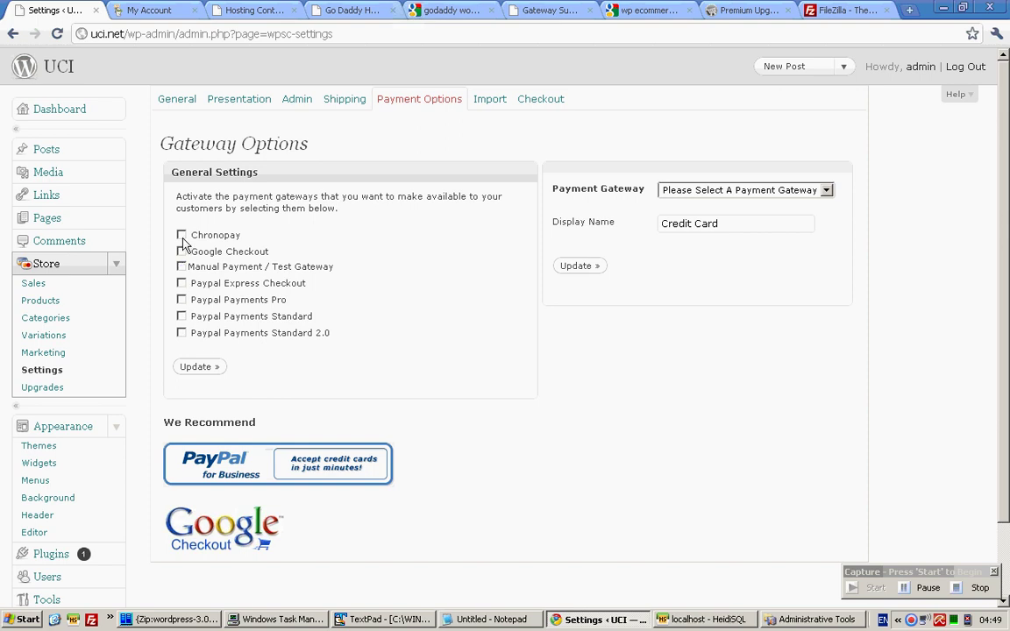
{"action": "left_click", "coordinate": [182, 317]}
{"action": "left_click", "coordinate": [796, 193]}
{"action": "left_click", "coordinate": [852, 212]}
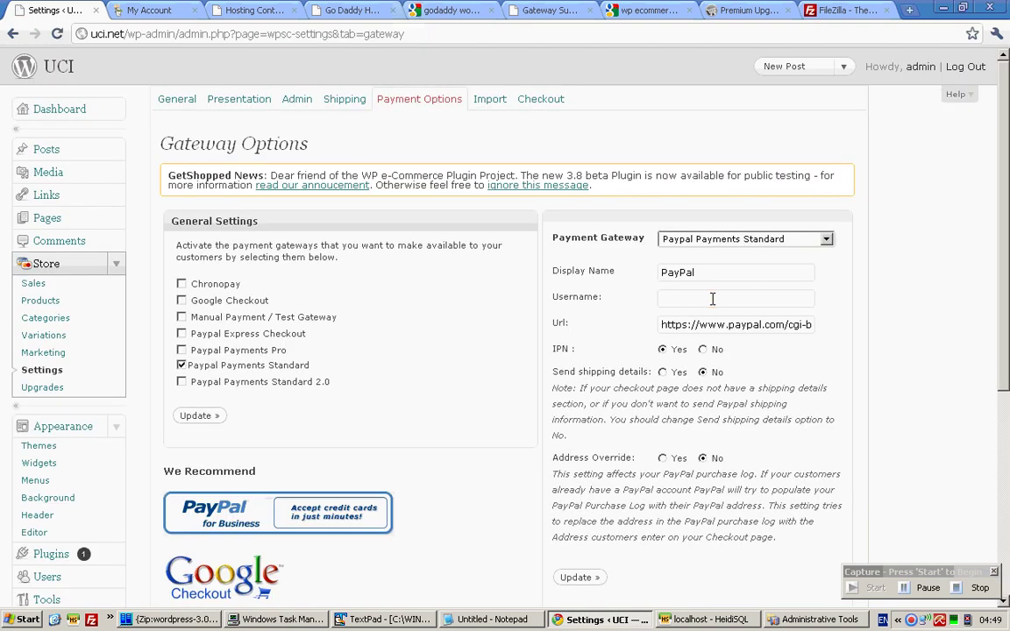
{"action": "left_click", "coordinate": [712, 299]}
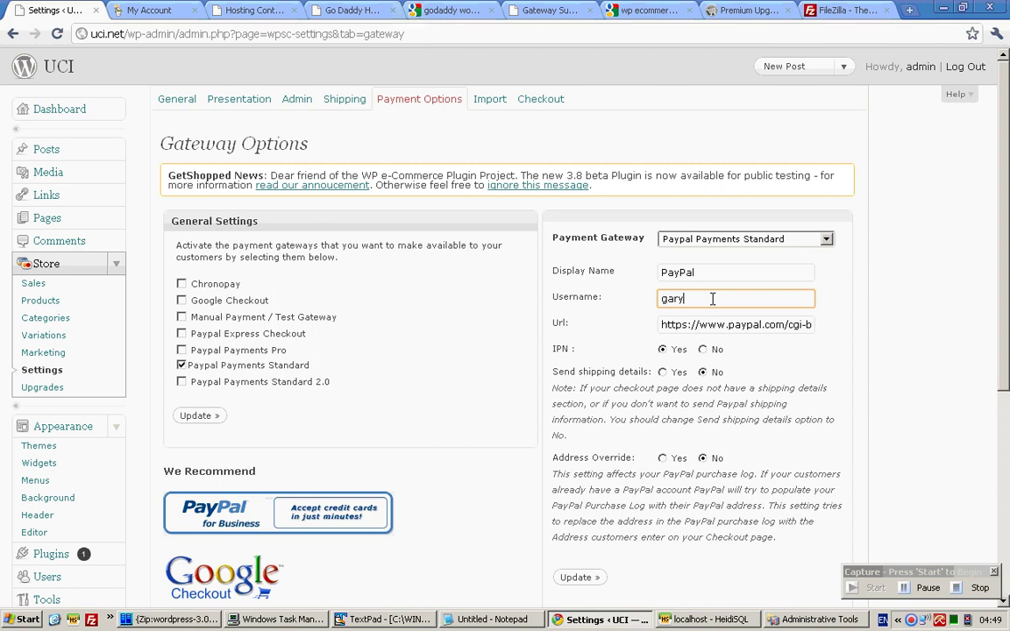
{"action": "scroll", "coordinate": [712, 299], "scroll_direction": "down", "scroll_amount": 3}
{"action": "left_click", "coordinate": [593, 342]}
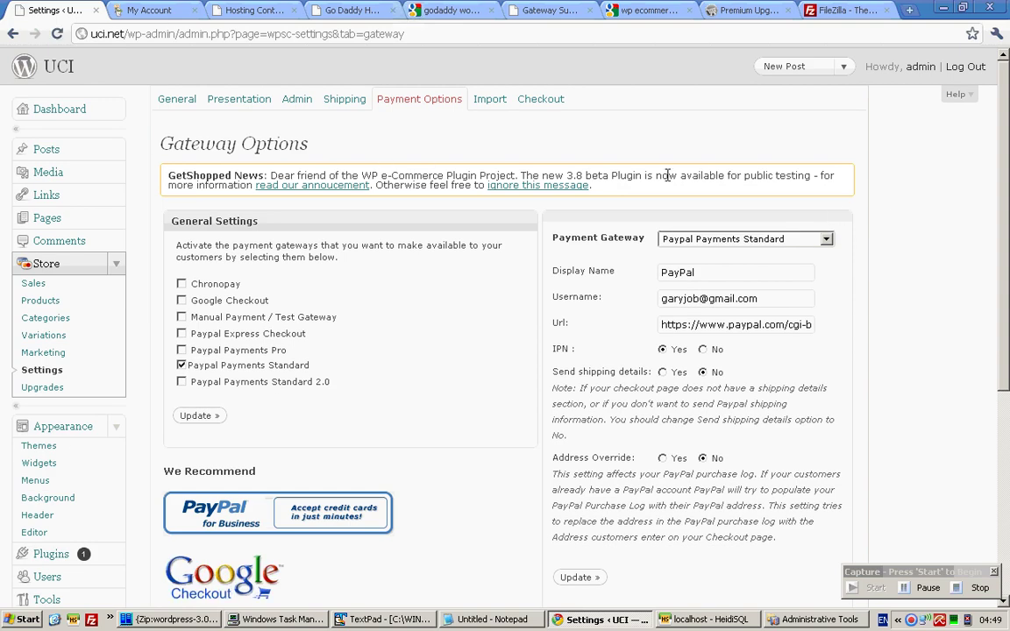
{"action": "left_click_drag", "start_coordinate": [664, 174], "coordinate": [743, 129]}
{"action": "left_click", "coordinate": [739, 128]}
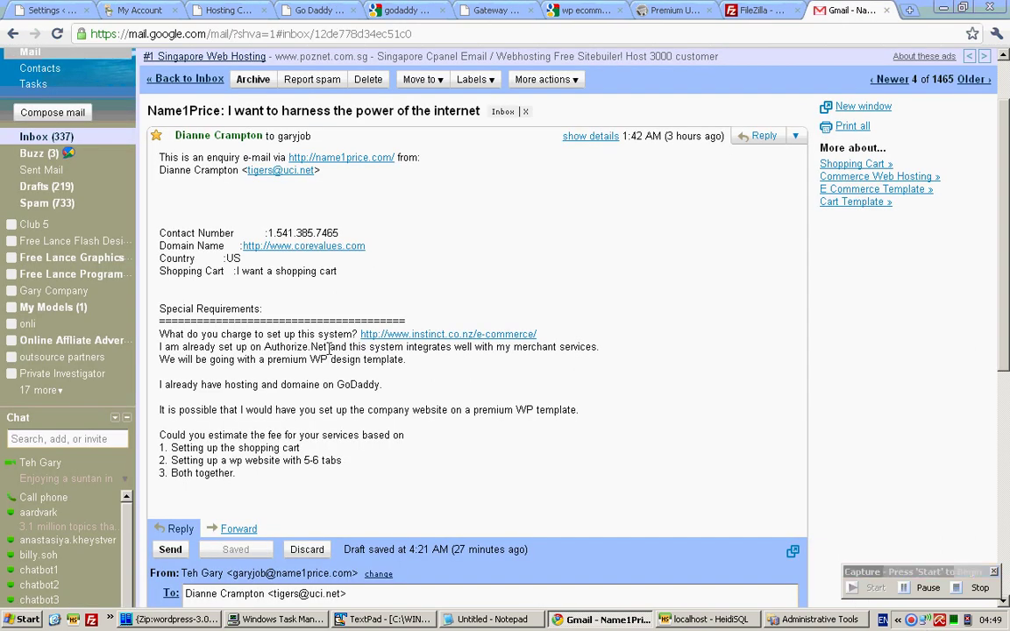
Highlight the Authorize.Net mention in the client's shopping-cart enquiry email.
{"action": "left_click_drag", "start_coordinate": [329, 349], "coordinate": [264, 348]}
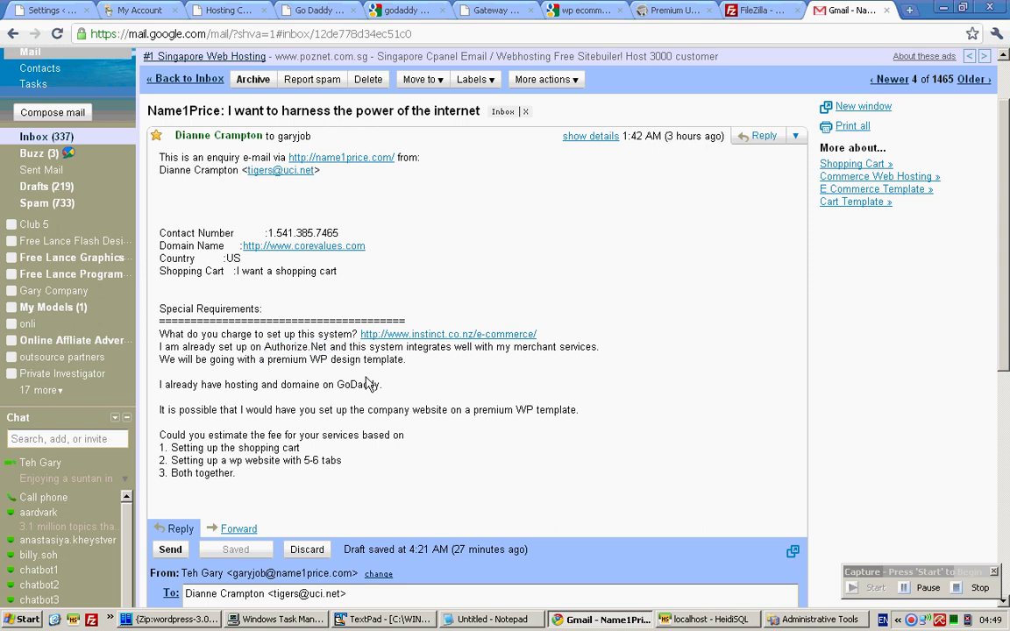
{"action": "left_click", "coordinate": [368, 384]}
{"action": "left_click_drag", "start_coordinate": [329, 348], "coordinate": [265, 347]}
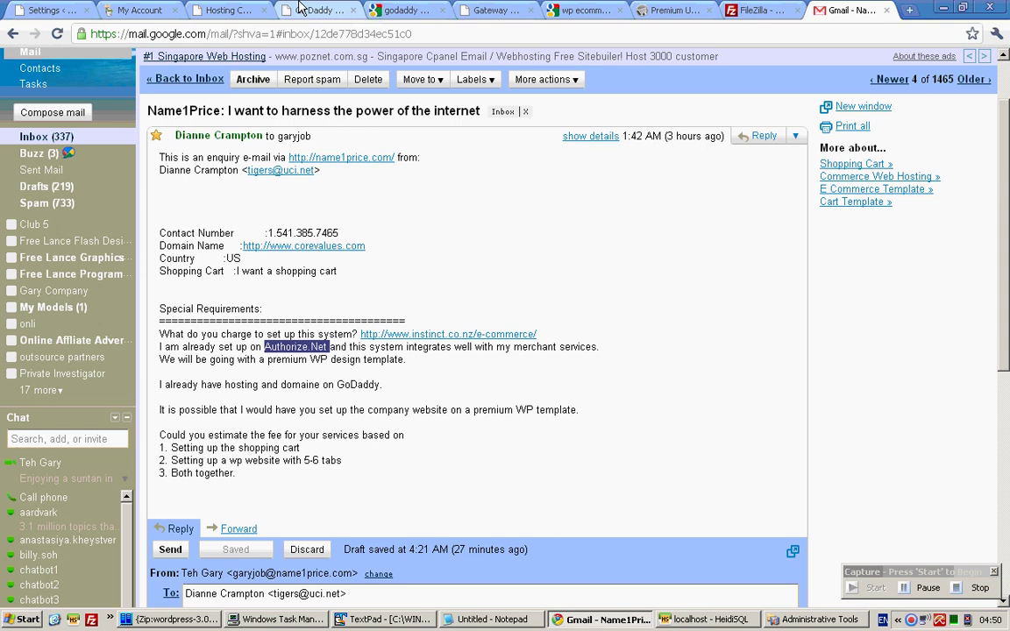
On the GetShopped Premium Upgrades page, check the Gold Cart Plugin's $40.00 price.
{"action": "left_click", "coordinate": [664, 10]}
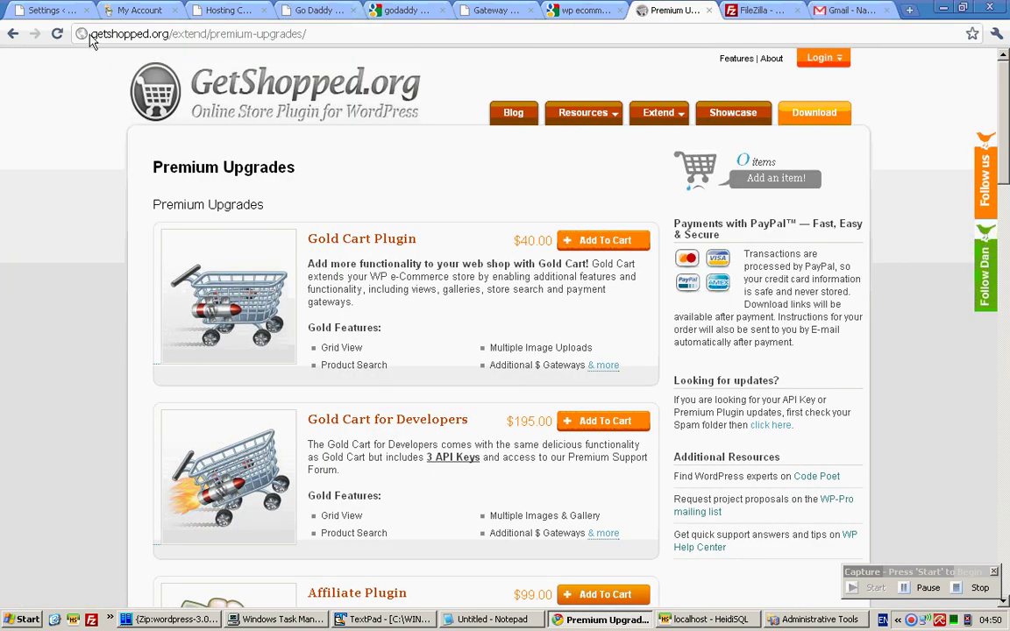
{"action": "left_click_drag", "start_coordinate": [90, 35], "coordinate": [332, 36]}
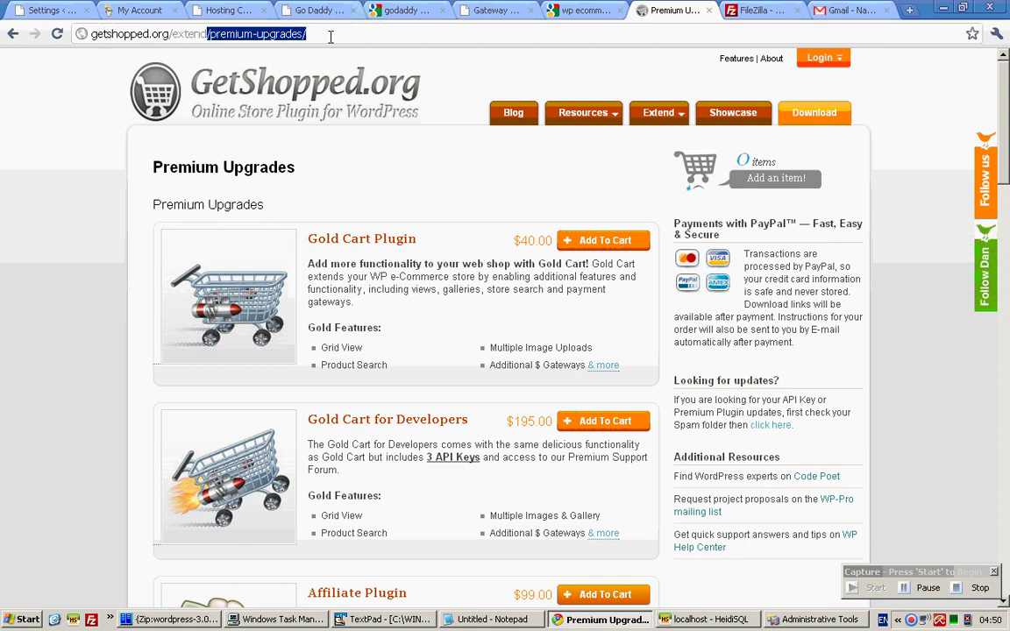
{"action": "left_click", "coordinate": [429, 192]}
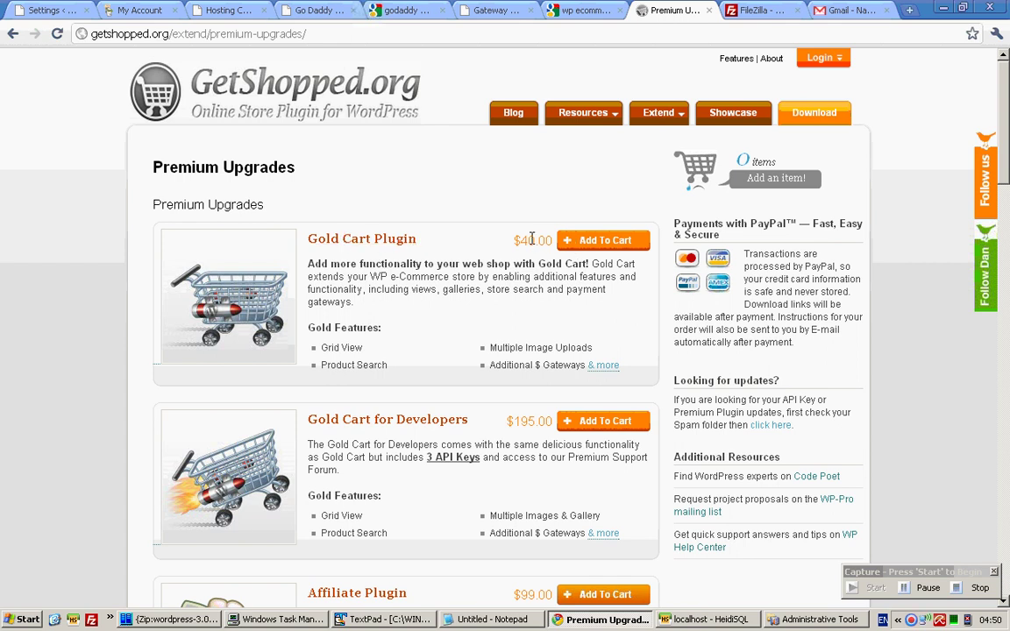
{"action": "left_click_drag", "start_coordinate": [516, 240], "coordinate": [553, 240]}
{"action": "left_click", "coordinate": [602, 258]}
Add the Gold Cart Plugin to the cart and proceed to checkout.
{"action": "left_click", "coordinate": [618, 250]}
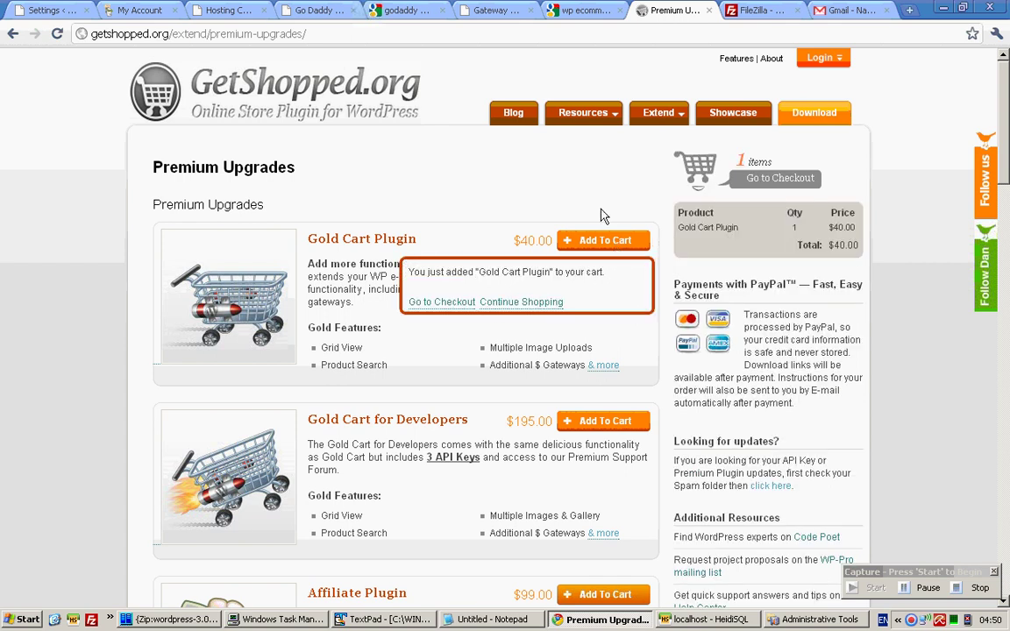
{"action": "left_click", "coordinate": [466, 303]}
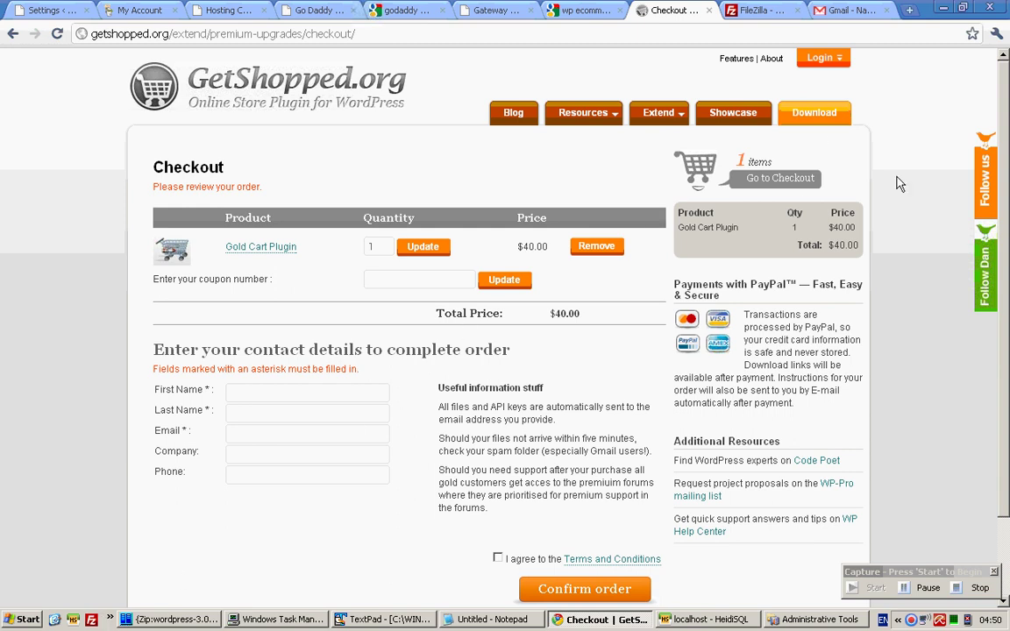
{"action": "scroll", "coordinate": [897, 185], "scroll_direction": "down", "scroll_amount": 2}
{"action": "scroll", "coordinate": [876, 140], "scroll_direction": "up", "scroll_amount": 2}
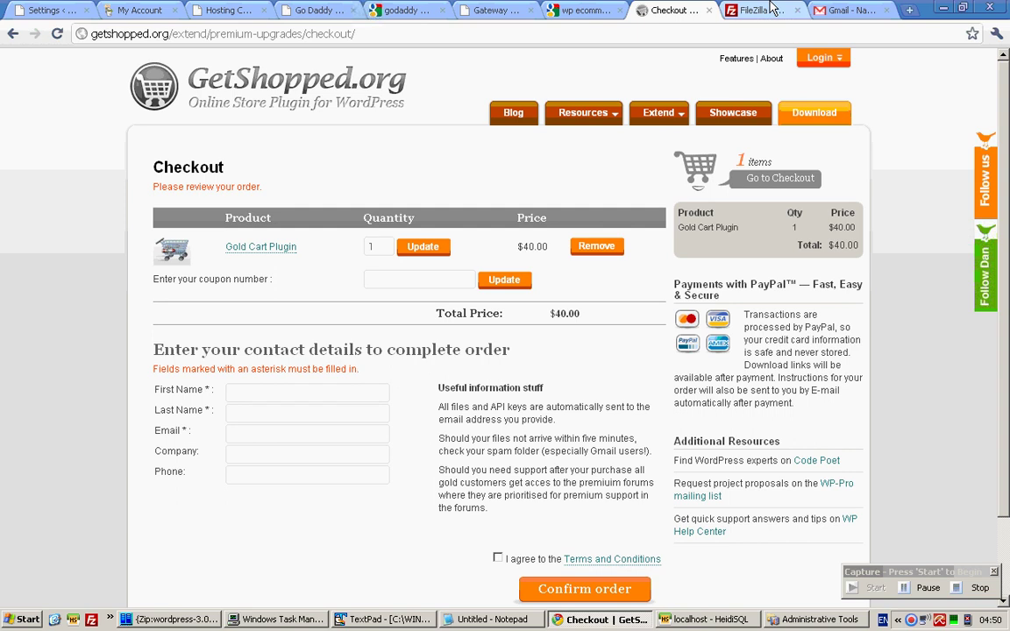
Inspect the FileZilla project homepage address, then launch the FileZilla client from the taskbar.
{"action": "left_click", "coordinate": [767, 8]}
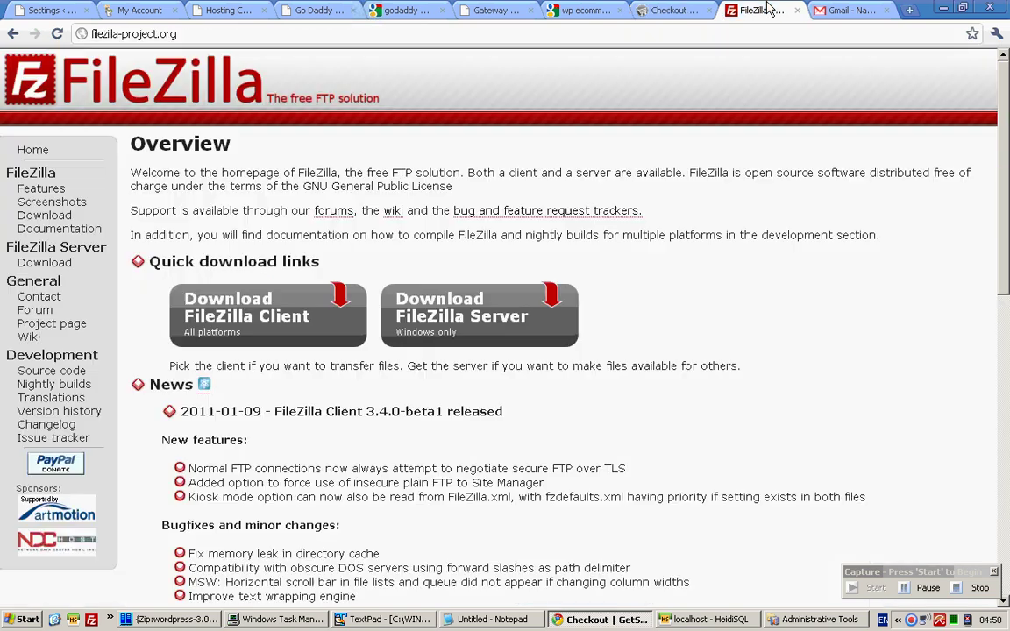
{"action": "left_click", "coordinate": [94, 33]}
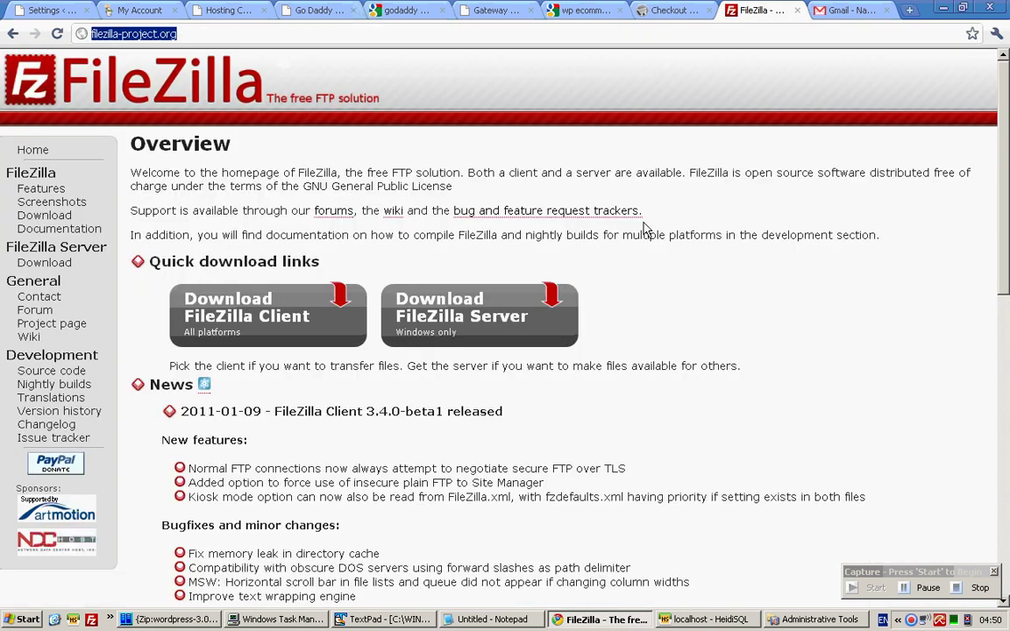
{"action": "left_click_drag", "start_coordinate": [118, 33], "coordinate": [161, 35]}
{"action": "left_click", "coordinate": [114, 33]}
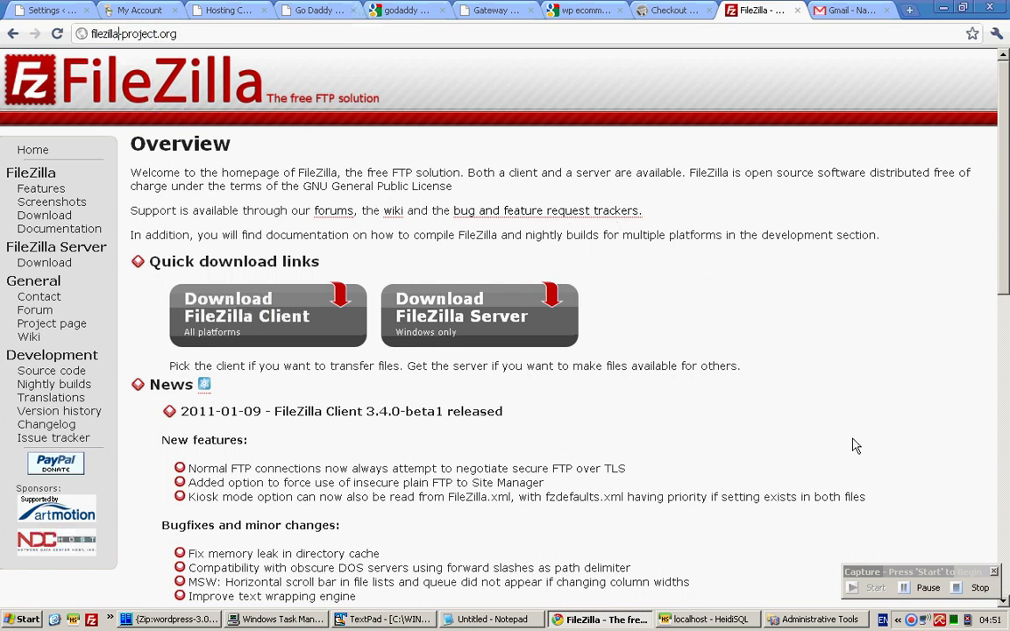
{"action": "left_click", "coordinate": [869, 322]}
{"action": "left_click", "coordinate": [92, 619]}
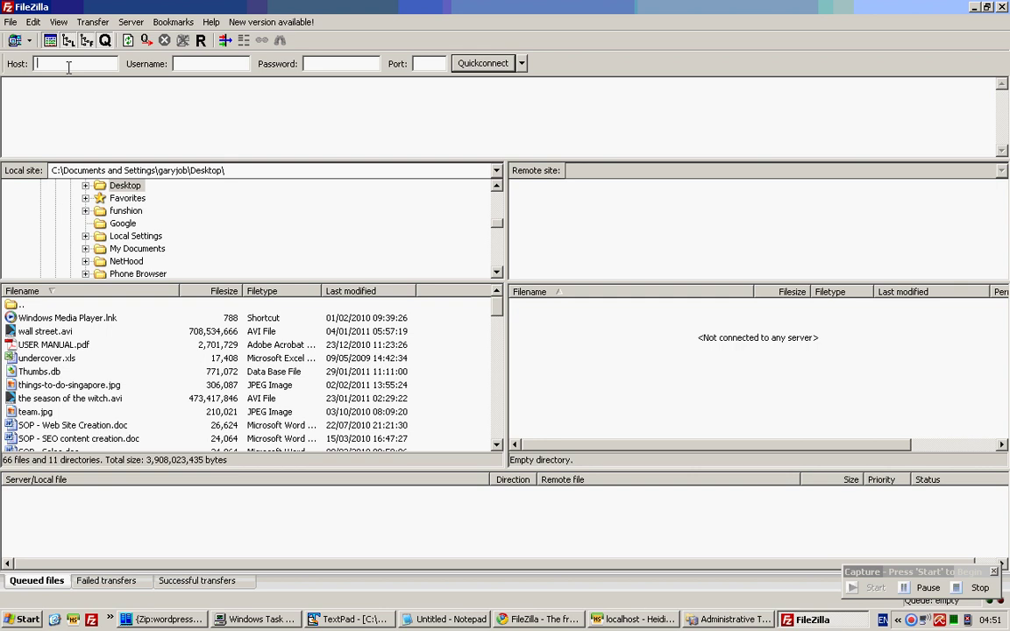
Quickconnect FileZilla to host uci.net with the FTP username and password.
{"action": "type", "text": "uci."}
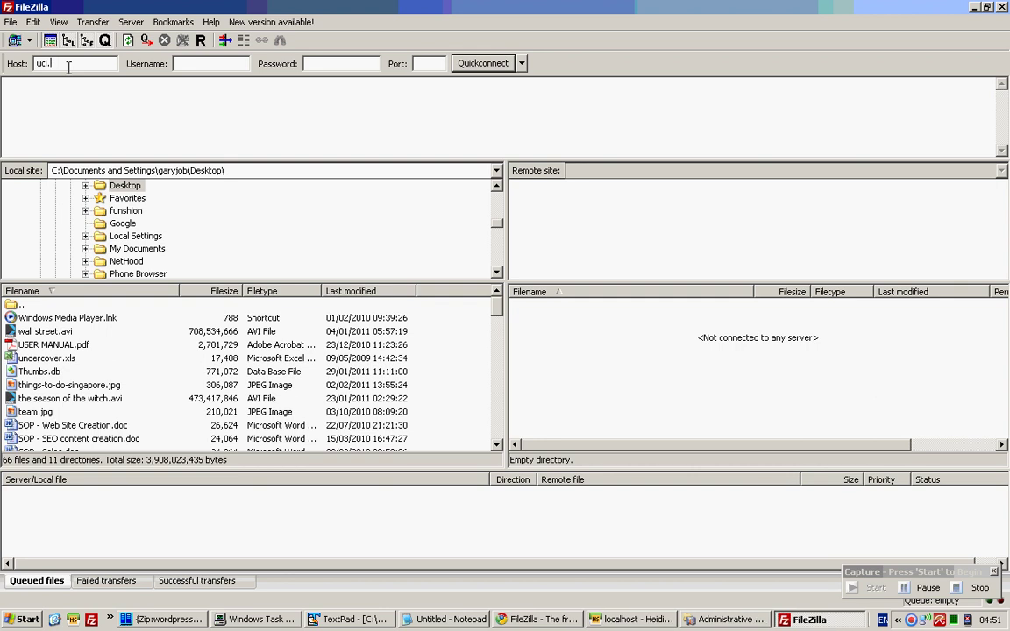
{"action": "type", "text": "net"}
{"action": "key", "text": "Tab"}
{"action": "left_click", "coordinate": [859, 594]}
{"action": "left_click", "coordinate": [216, 63]}
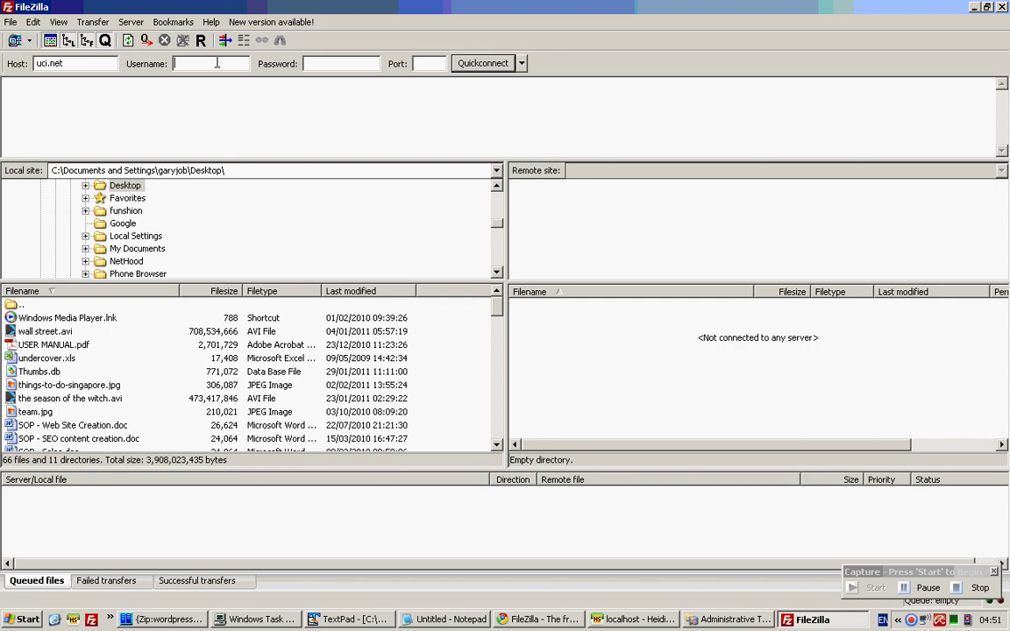
{"action": "key", "text": "Tab"}
{"action": "type", "text": "********"}
{"action": "key", "text": "Return"}
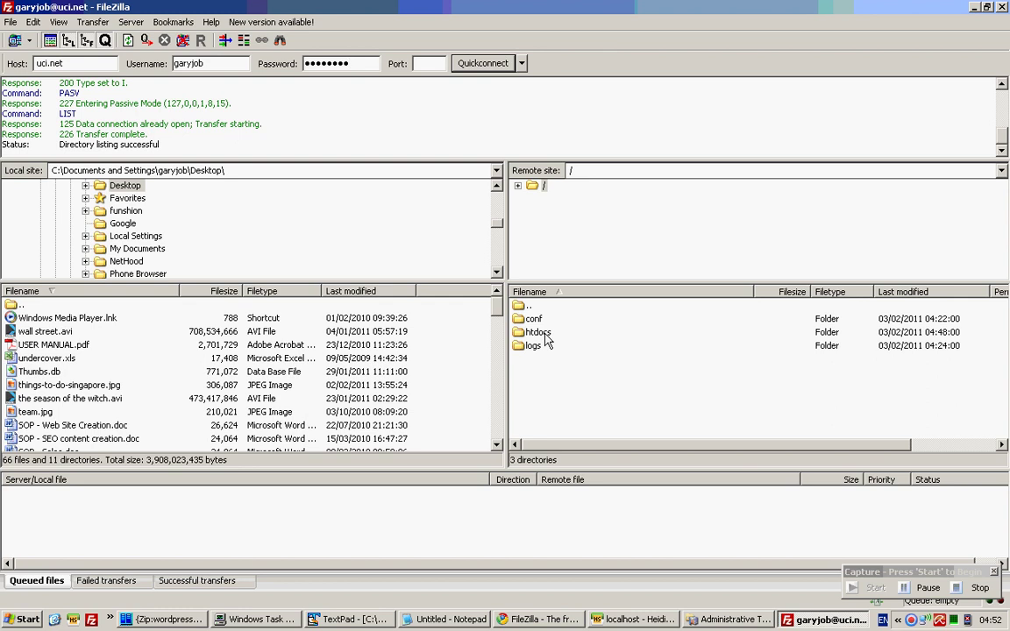
Open the htdocs folder, then its wp-content folder, on the server.
{"action": "left_click", "coordinate": [543, 338]}
{"action": "left_click", "coordinate": [544, 338]}
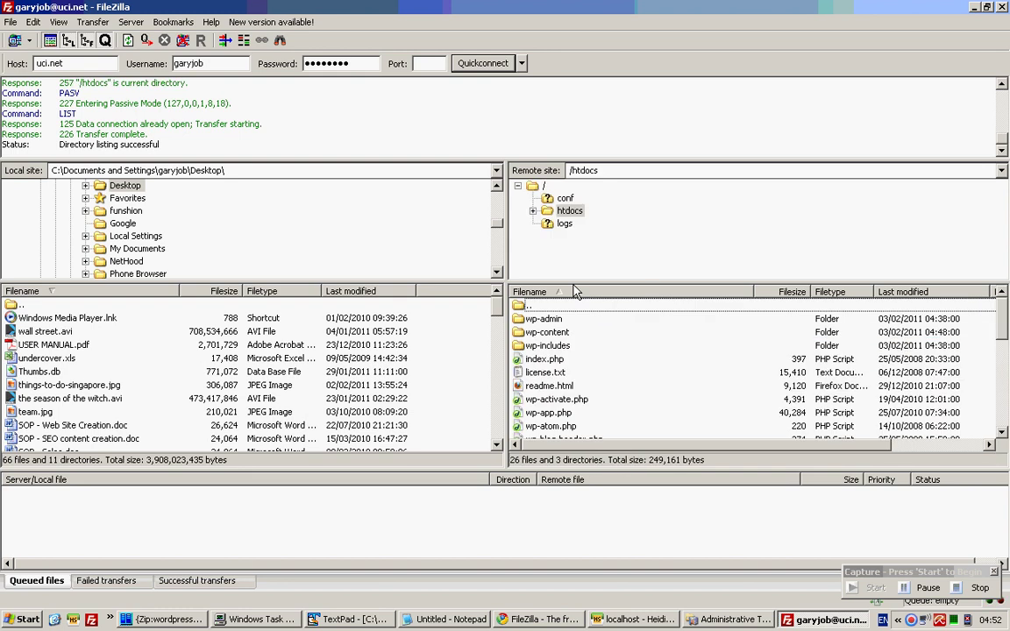
{"action": "left_click", "coordinate": [548, 332]}
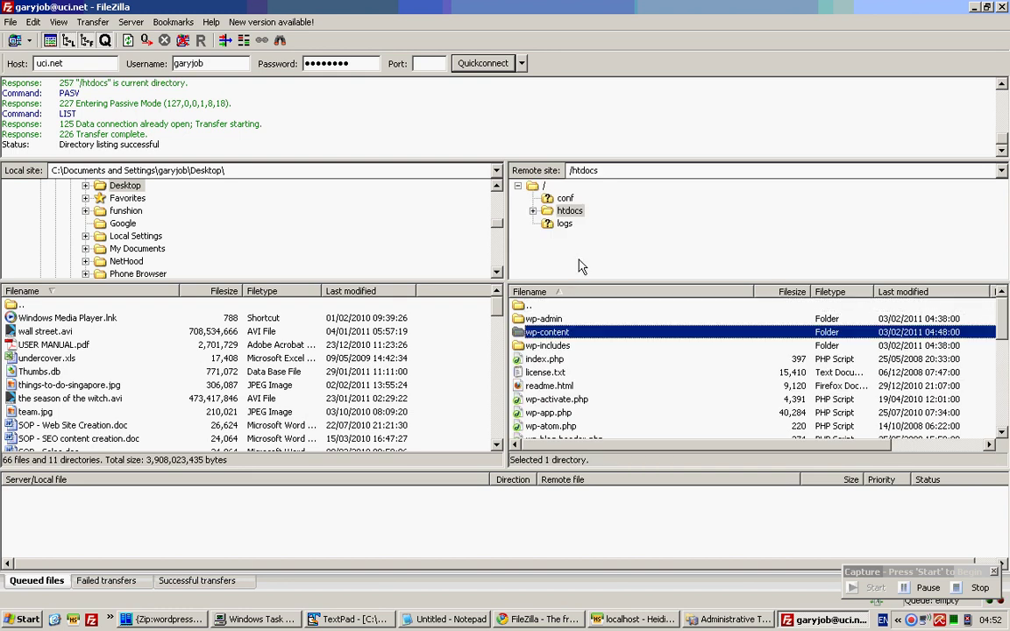
{"action": "key", "text": "Return"}
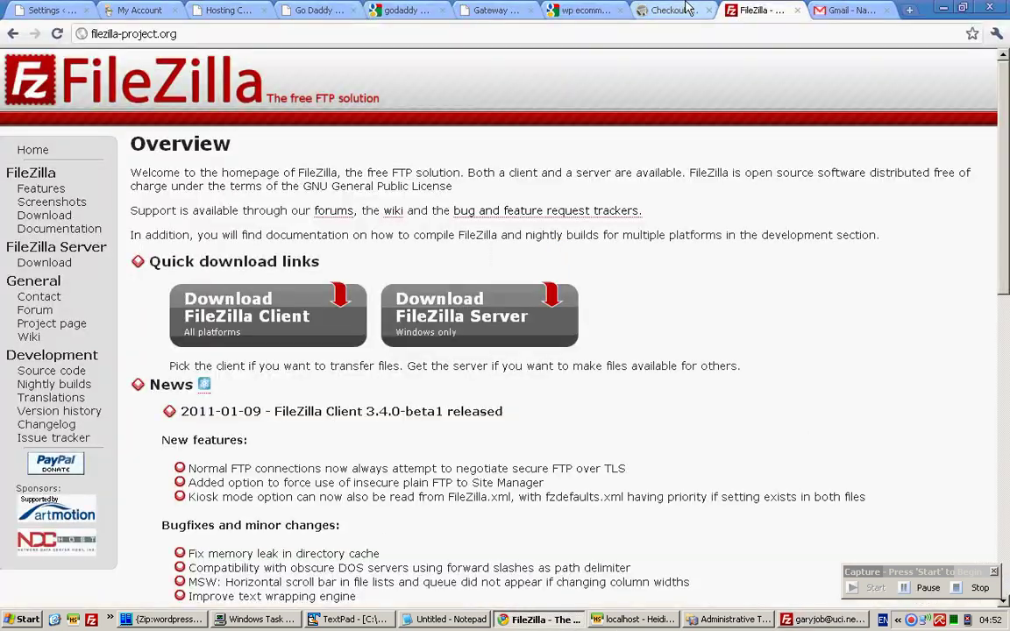
Switch back to the GetShopped checkout showing the $40.00 Gold Cart Plugin.
{"action": "left_click", "coordinate": [668, 10]}
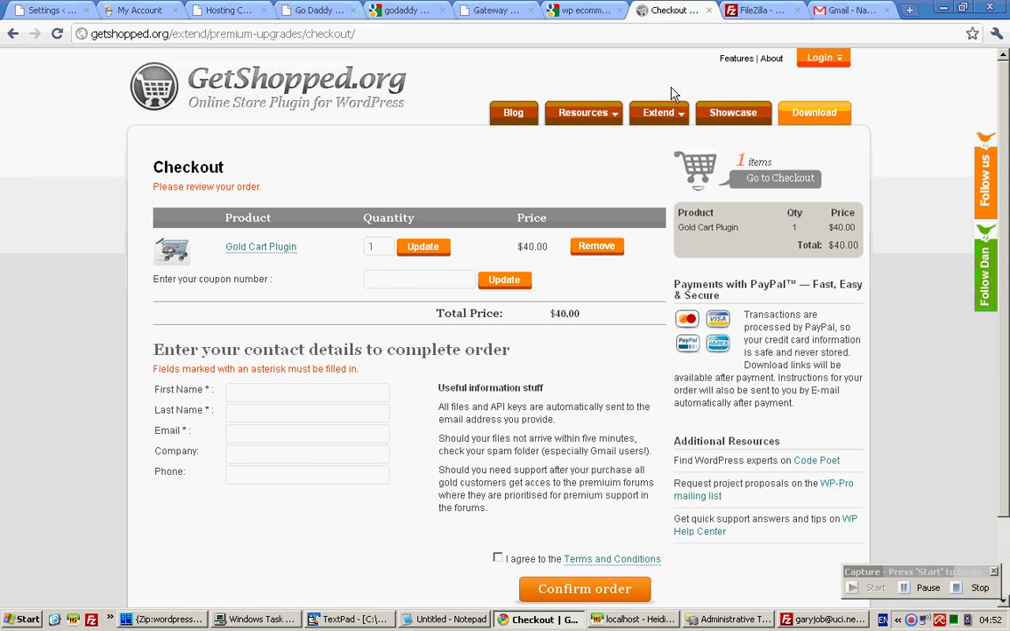
Back in FileZilla, open the server's plugins folder under /htdocs/wp-content, cancelling an accidental rename.
{"action": "left_click", "coordinate": [826, 620]}
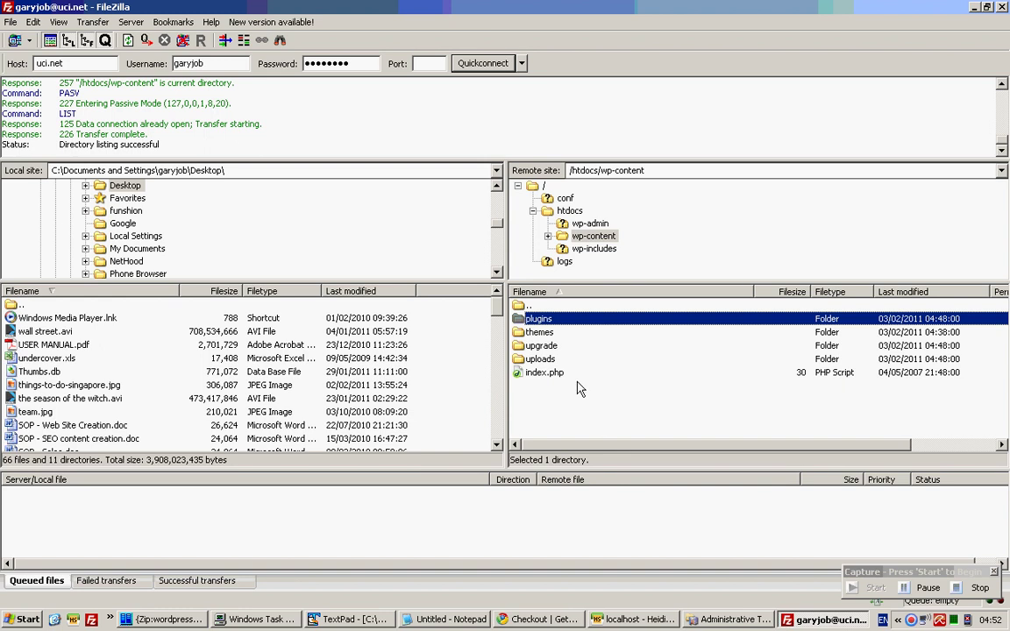
{"action": "left_click", "coordinate": [550, 324]}
{"action": "key", "text": "Escape"}
{"action": "key", "text": "Return"}
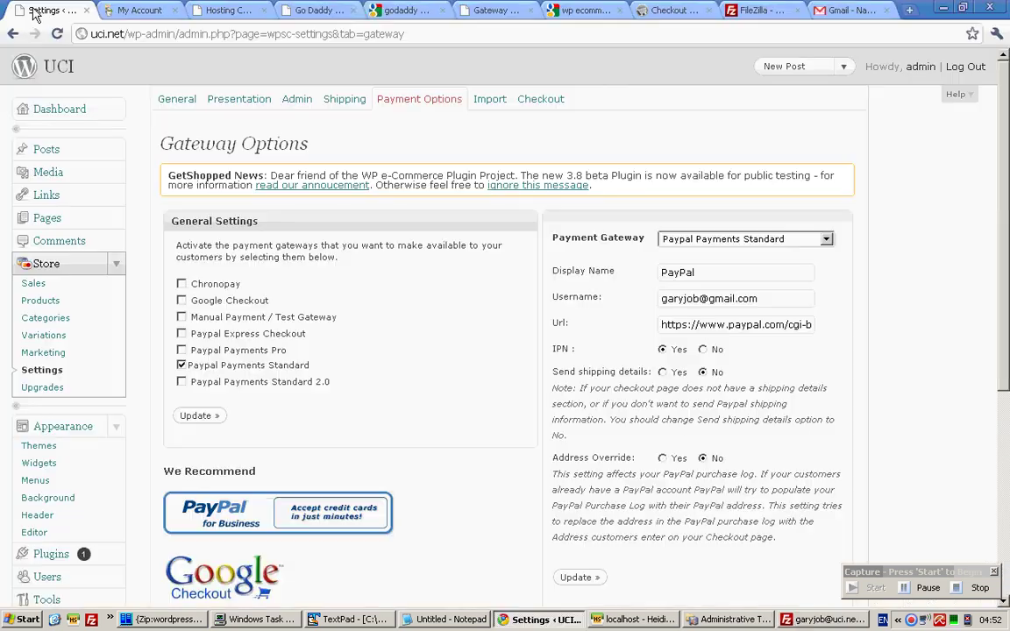
Open the Plugins list showing WP e-Commerce Plugin 3.7.8, Akismet and Hello Dolly.
{"action": "scroll", "coordinate": [69, 363], "scroll_direction": "down", "scroll_amount": 3}
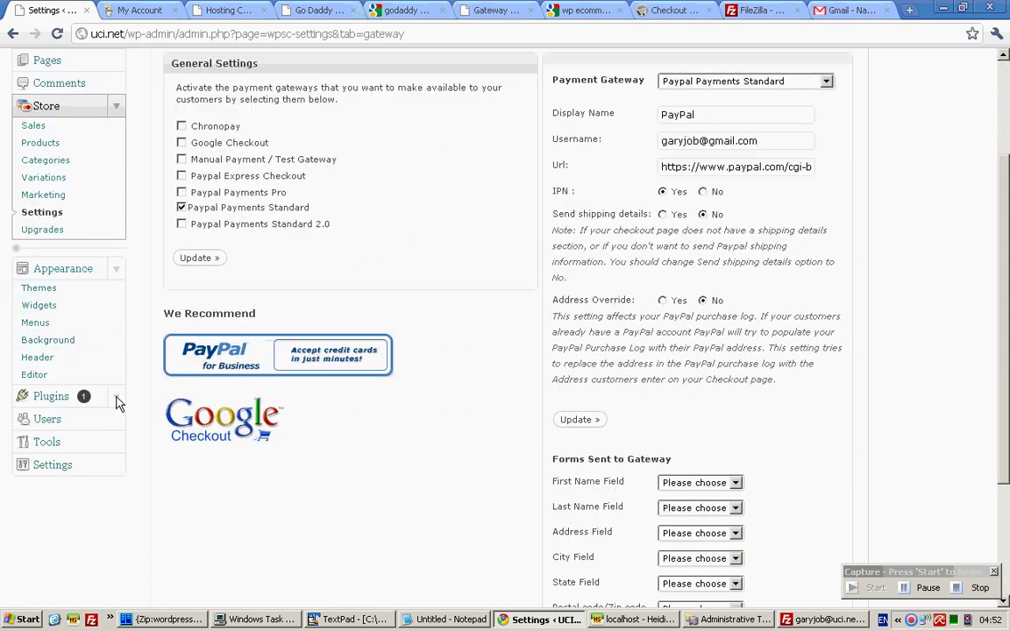
{"action": "left_click", "coordinate": [50, 396]}
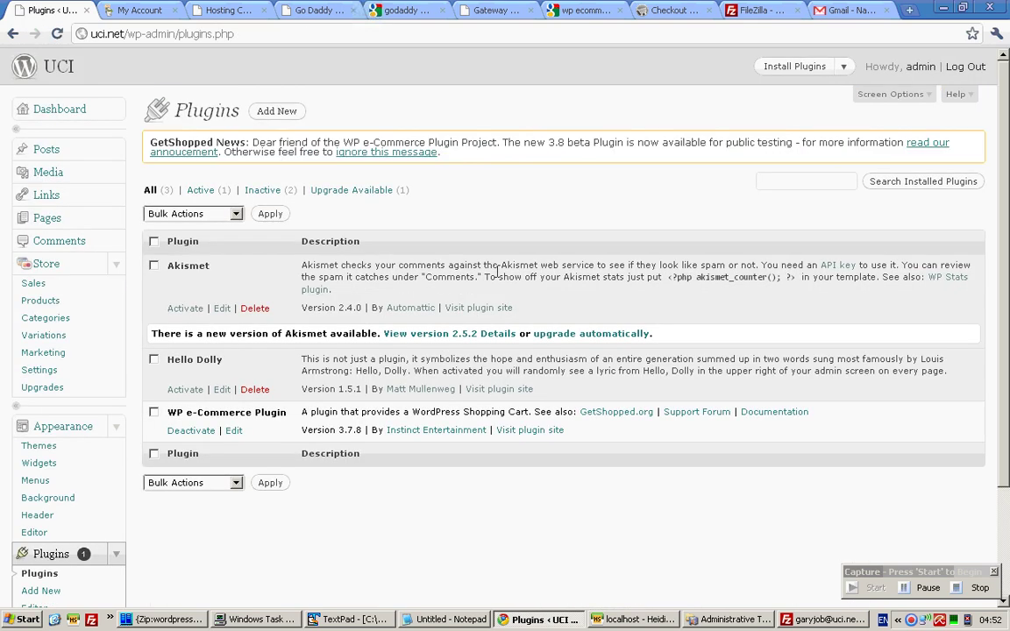
{"action": "scroll", "coordinate": [379, 299], "scroll_direction": "down", "scroll_amount": 4}
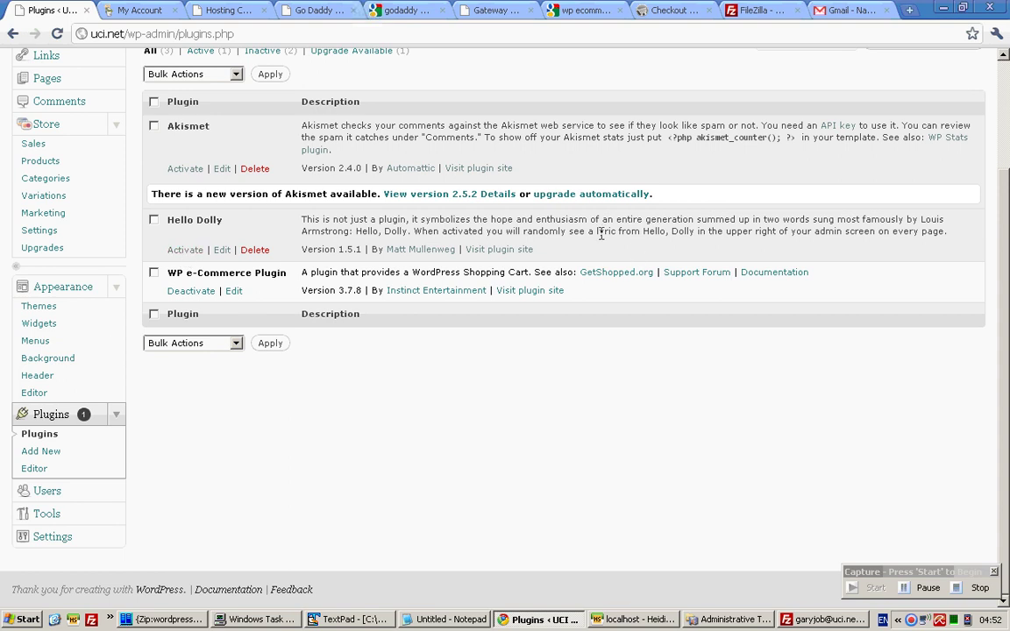
In the client's enquiry email, highlight the merchant services and template requirements.
{"action": "left_click", "coordinate": [817, 10]}
{"action": "left_click", "coordinate": [339, 372]}
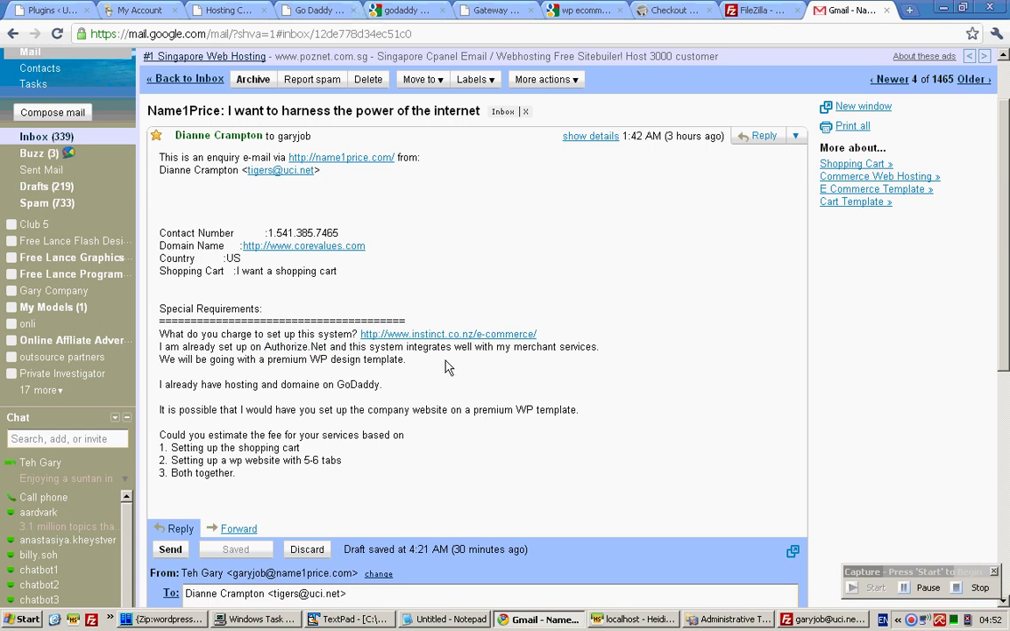
{"action": "left_click_drag", "start_coordinate": [408, 361], "coordinate": [267, 348]}
Clear the email highlights, return to the Plugins page and open the UCI site in a new tab.
{"action": "left_click", "coordinate": [309, 375]}
{"action": "left_click", "coordinate": [338, 359]}
{"action": "key", "text": "ctrl+1"}
{"action": "middle_click", "coordinate": [38, 66]}
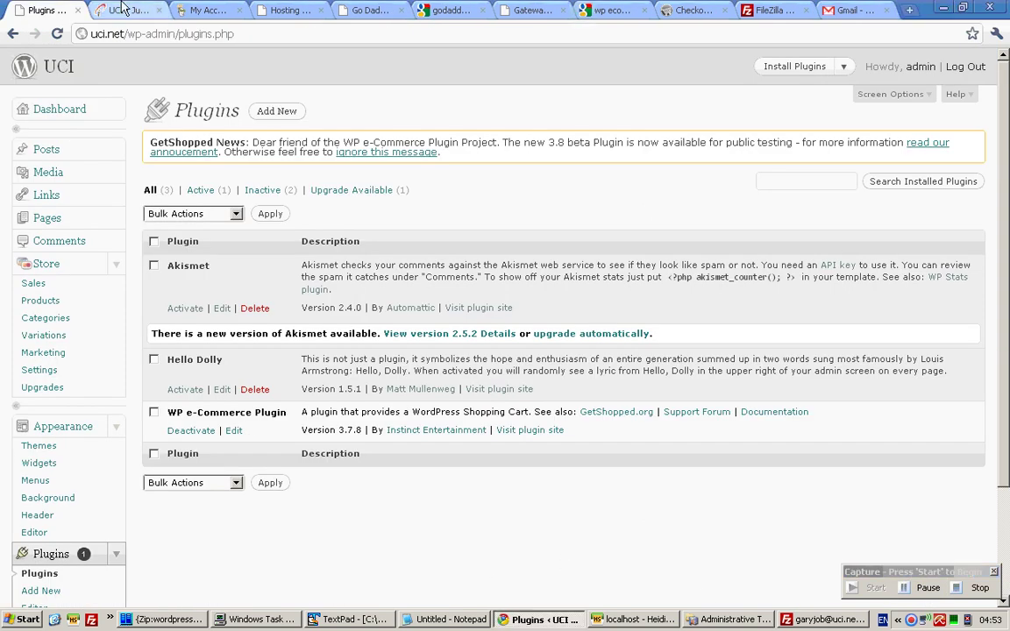
On the live UCI site, open the Products Page from the top menu.
{"action": "left_click", "coordinate": [123, 9]}
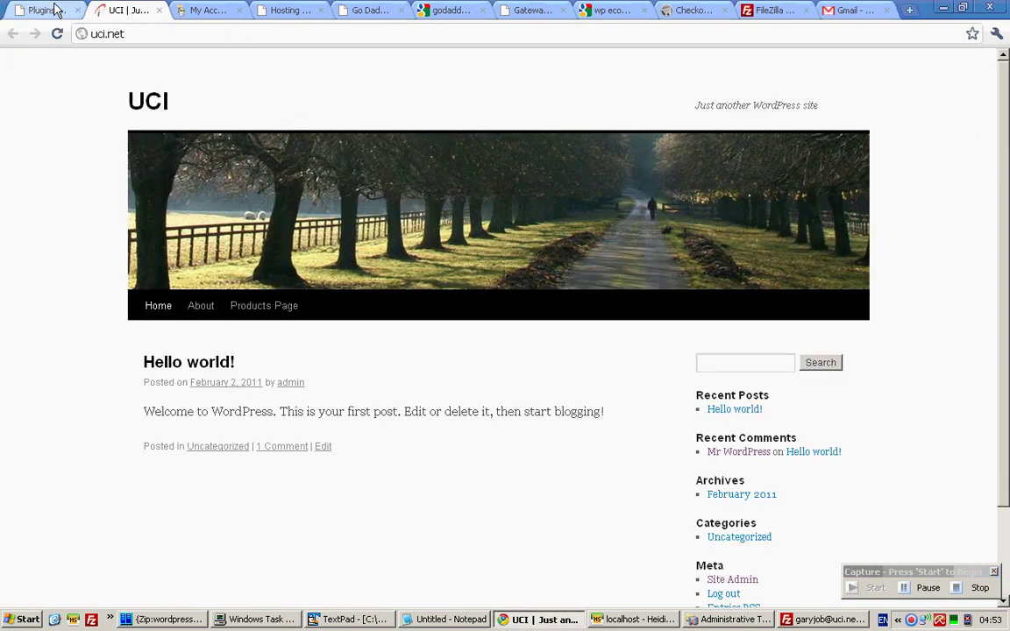
{"action": "left_click", "coordinate": [44, 10]}
{"action": "left_click", "coordinate": [112, 10]}
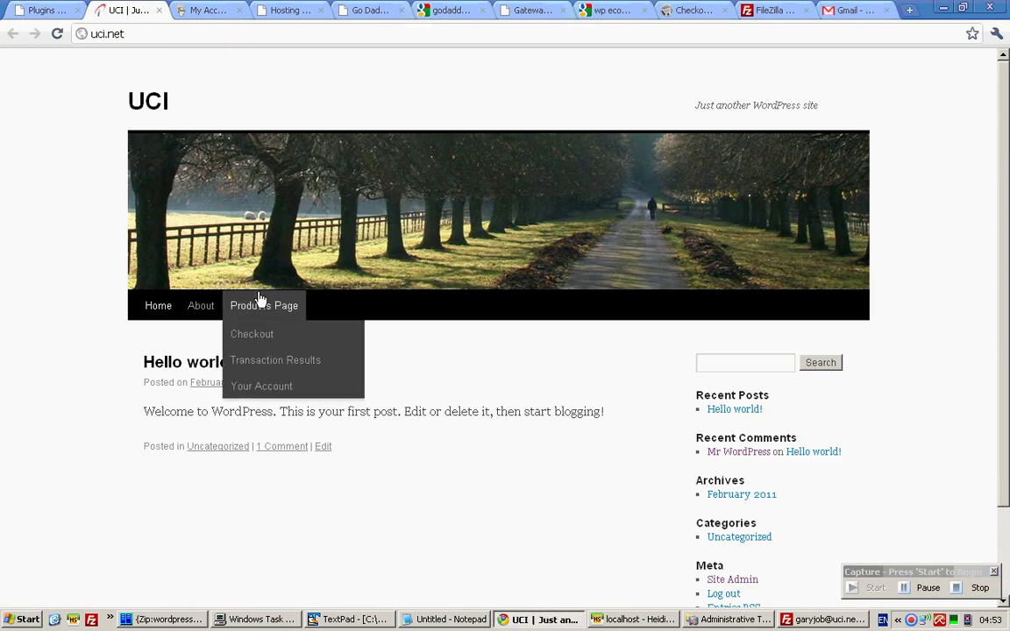
{"action": "left_click", "coordinate": [42, 10]}
{"action": "left_click", "coordinate": [123, 9]}
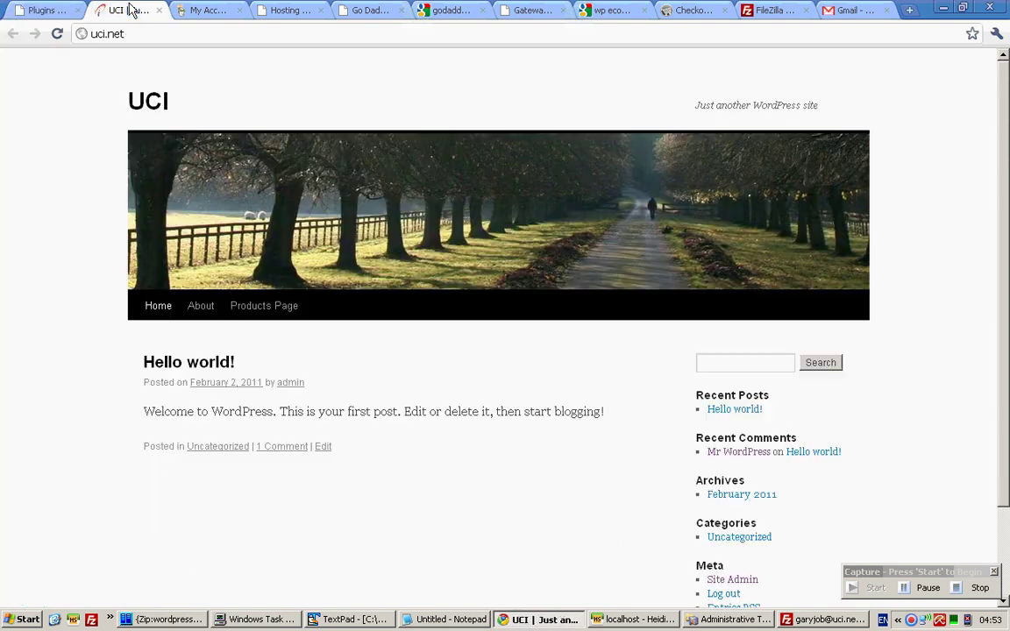
{"action": "mouse_move", "coordinate": [279, 330]}
{"action": "left_click", "coordinate": [285, 304]}
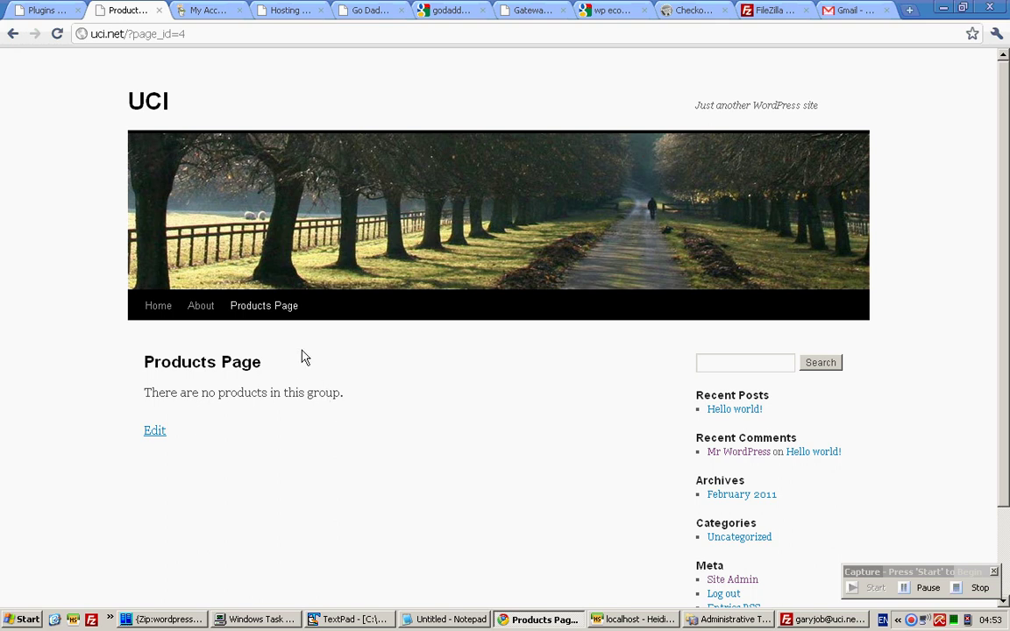
View the Checkout, Transaction Results and Your Account pages, then return to Plugins admin.
{"action": "mouse_move", "coordinate": [286, 314]}
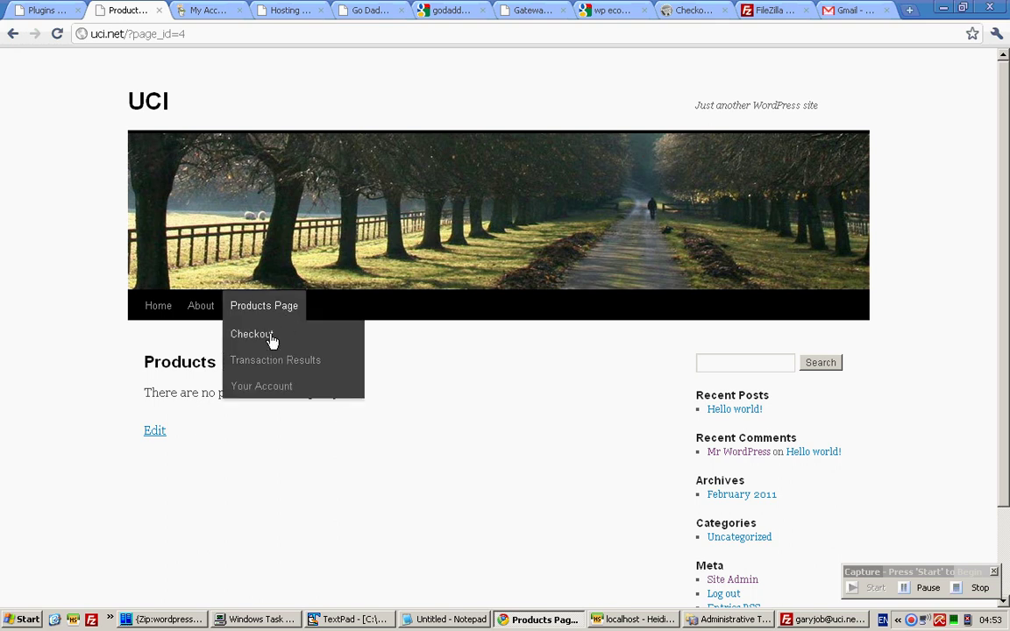
{"action": "left_click", "coordinate": [252, 334]}
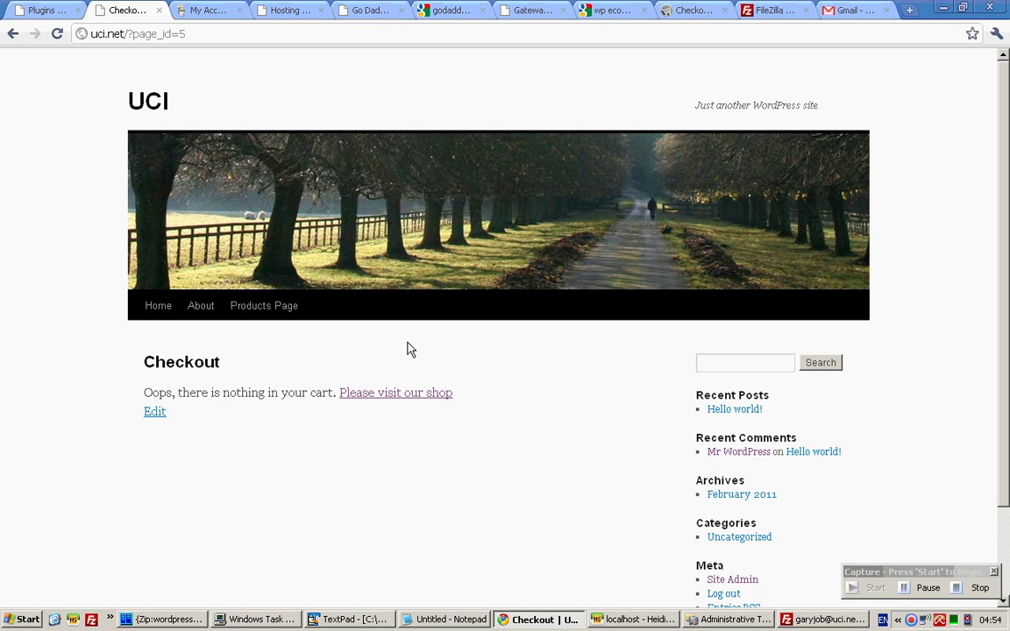
{"action": "mouse_move", "coordinate": [288, 306]}
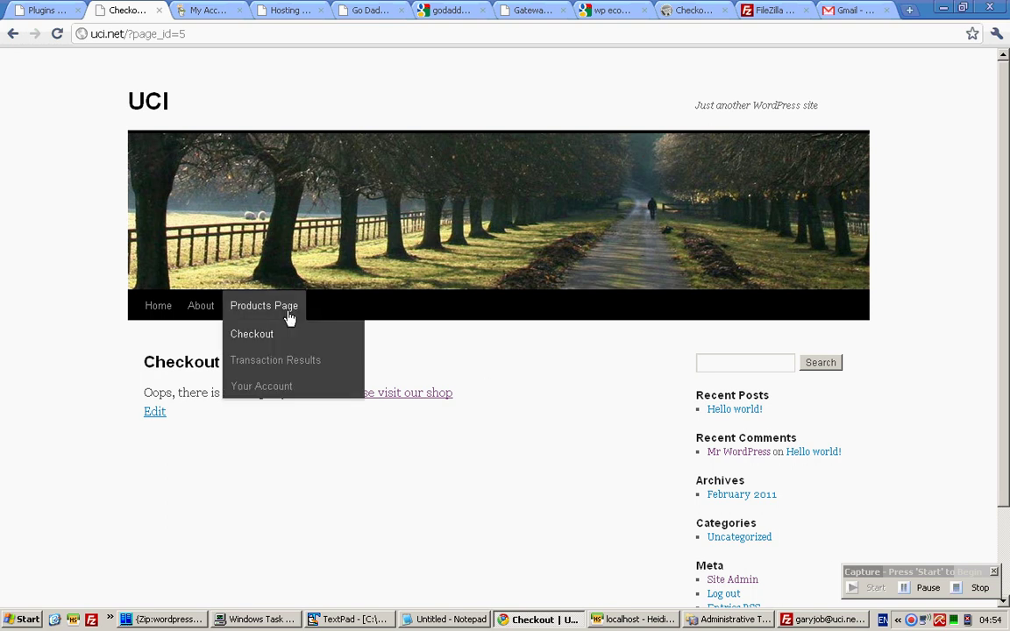
{"action": "left_click", "coordinate": [295, 361]}
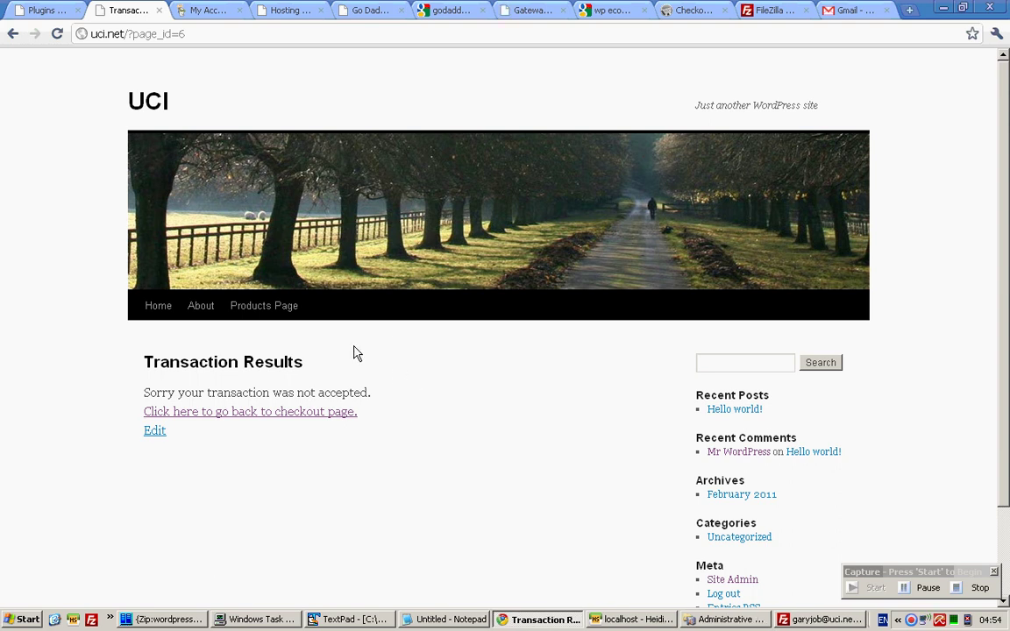
{"action": "mouse_move", "coordinate": [266, 307]}
{"action": "left_click", "coordinate": [286, 388]}
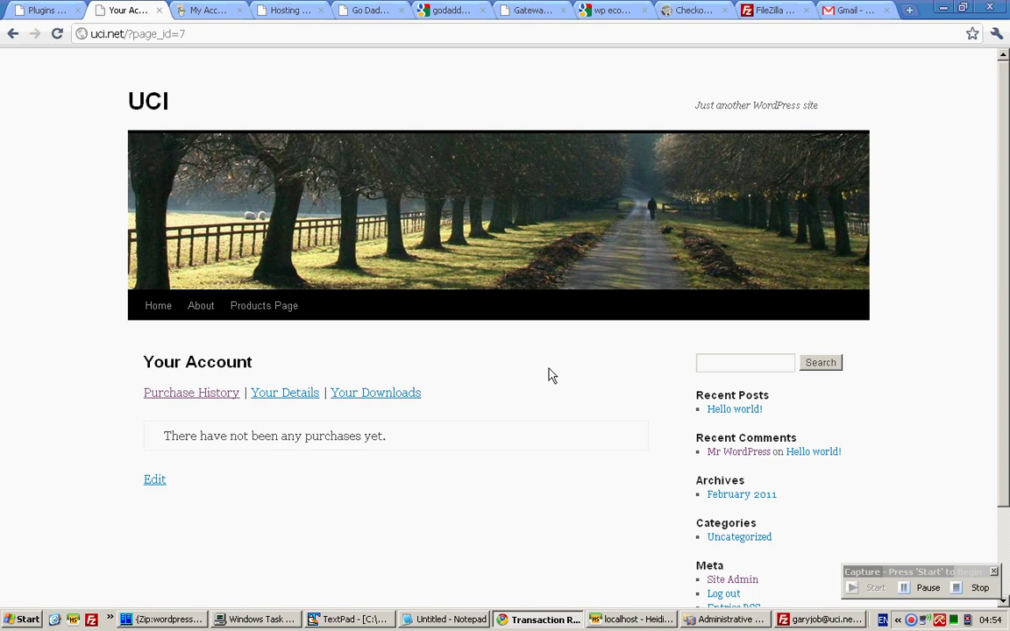
{"action": "scroll", "coordinate": [548, 375], "scroll_direction": "down", "scroll_amount": 1}
{"action": "scroll", "coordinate": [548, 376], "scroll_direction": "up", "scroll_amount": 1}
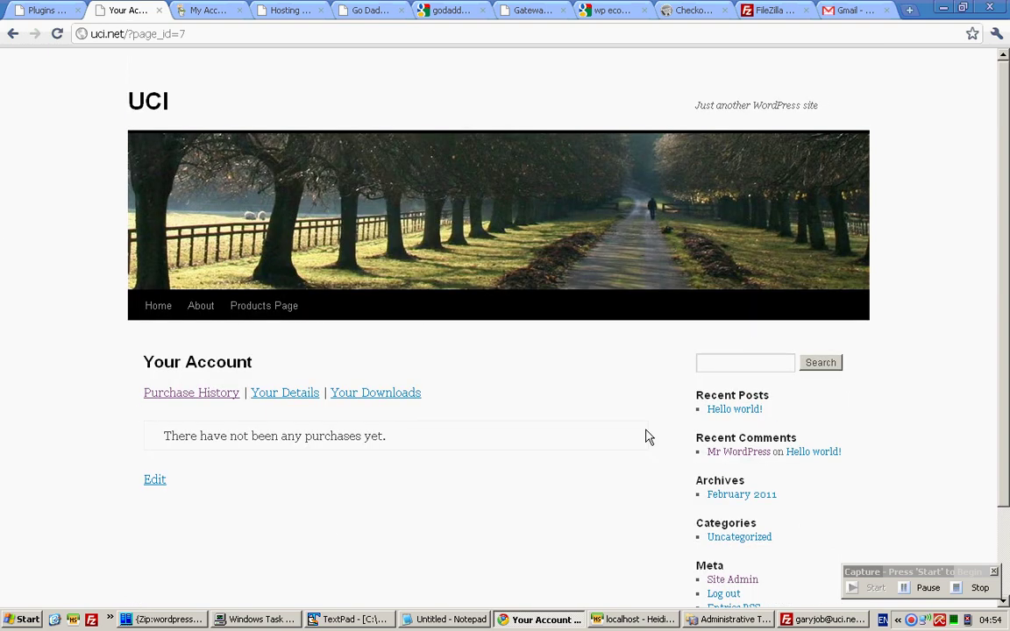
{"action": "left_click", "coordinate": [42, 10]}
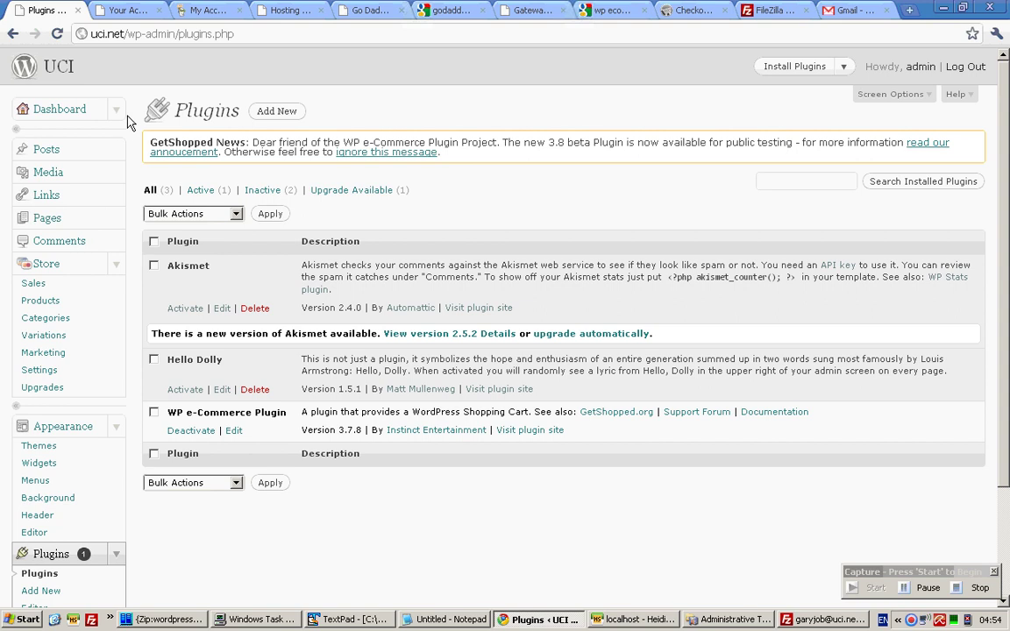
Mark 'WP design template' and '5-6 tabs' in the enquiry, then return to Your Account page.
{"action": "left_click", "coordinate": [837, 10]}
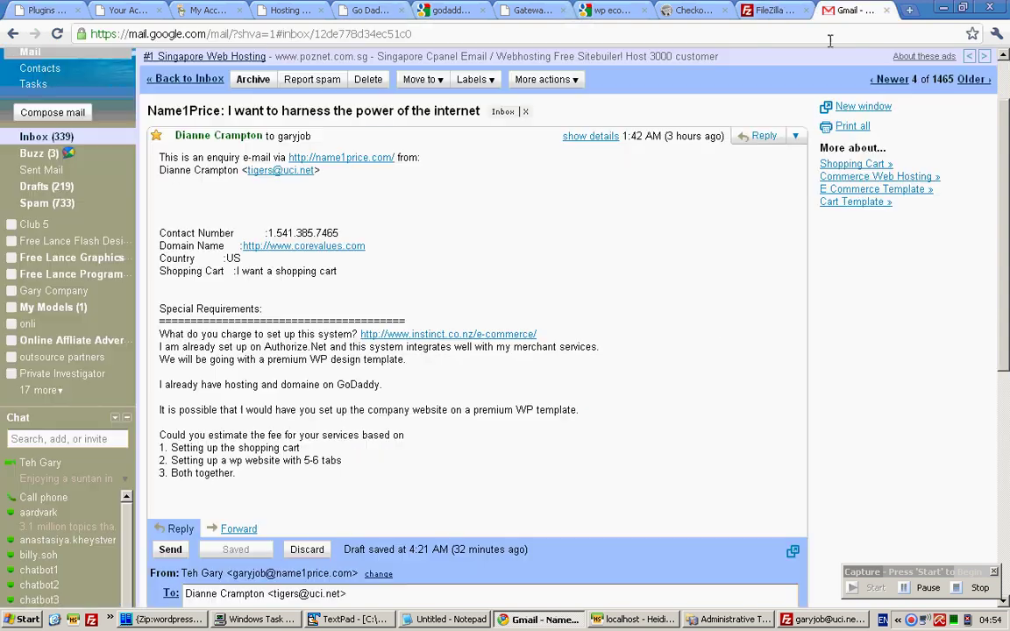
{"action": "left_click_drag", "start_coordinate": [313, 357], "coordinate": [403, 359]}
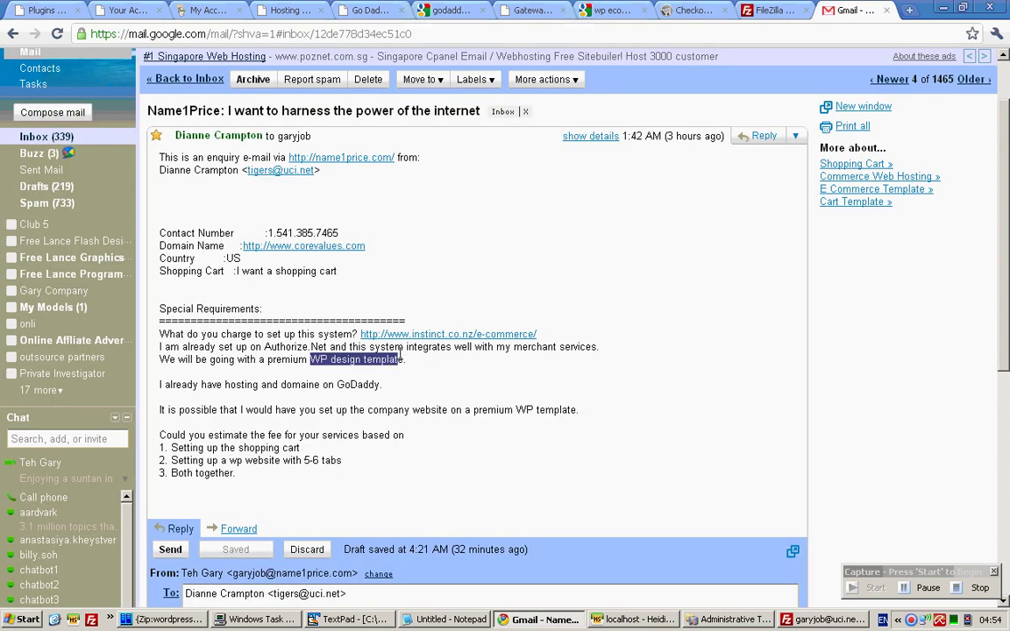
{"action": "left_click", "coordinate": [424, 357]}
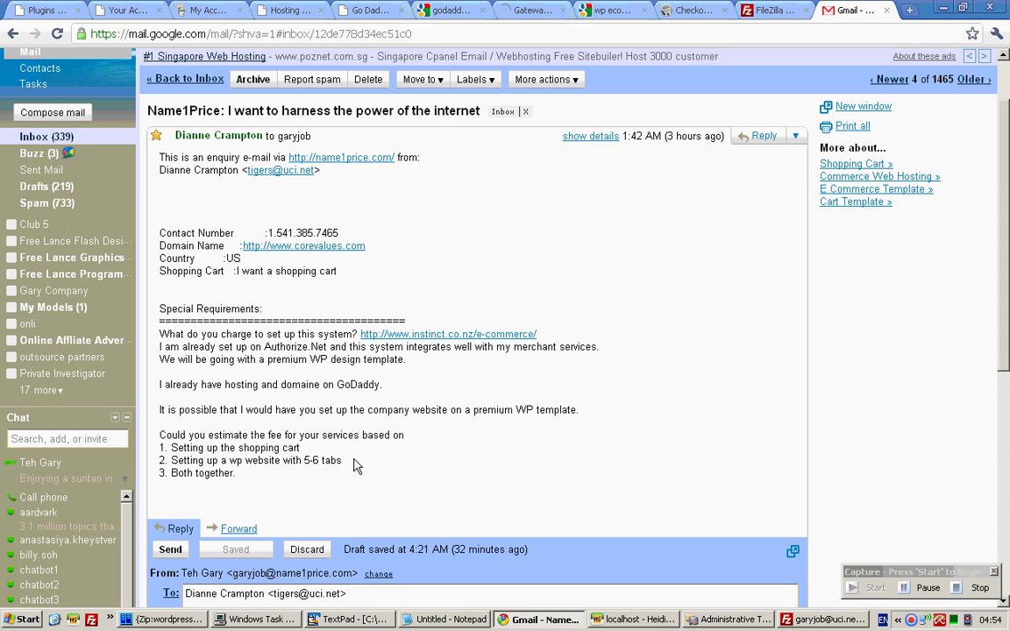
{"action": "left_click_drag", "start_coordinate": [341, 460], "coordinate": [302, 462]}
{"action": "left_click", "coordinate": [35, 10]}
{"action": "left_click", "coordinate": [112, 10]}
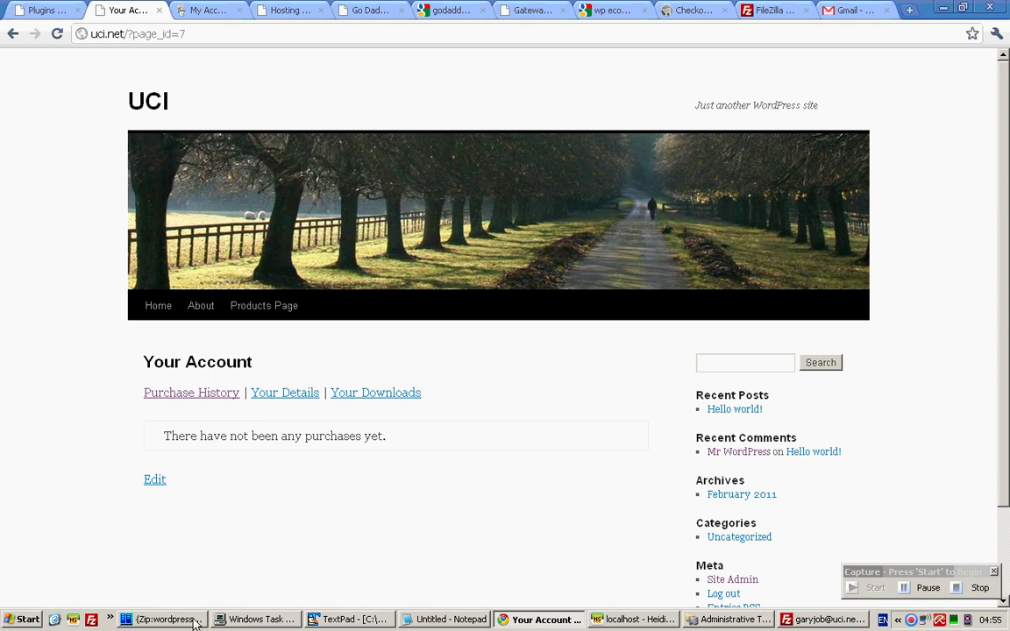
Show Far Manager's file panels to compare the WordPress 3.0.4 files, then return to FileZilla.
{"action": "key", "text": "alt+Tab"}
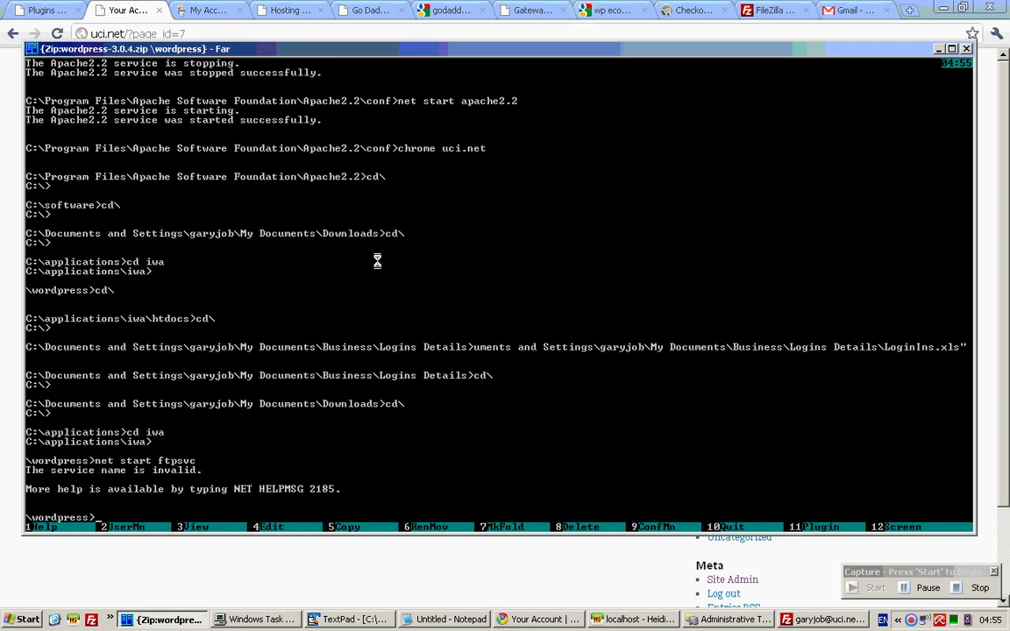
{"action": "key", "text": "ctrl+o"}
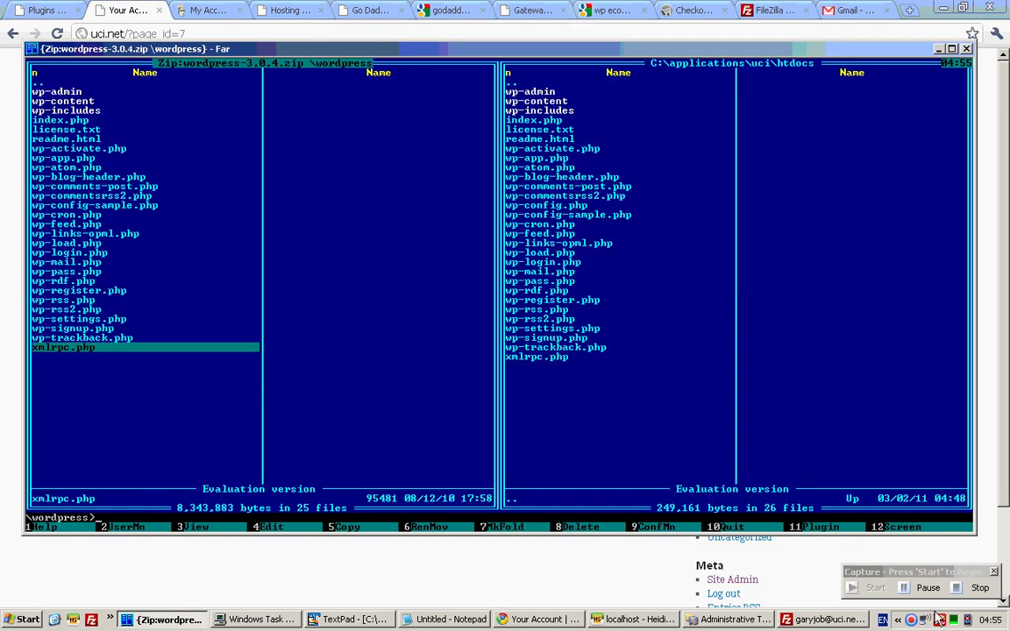
{"action": "key", "text": "alt+Tab"}
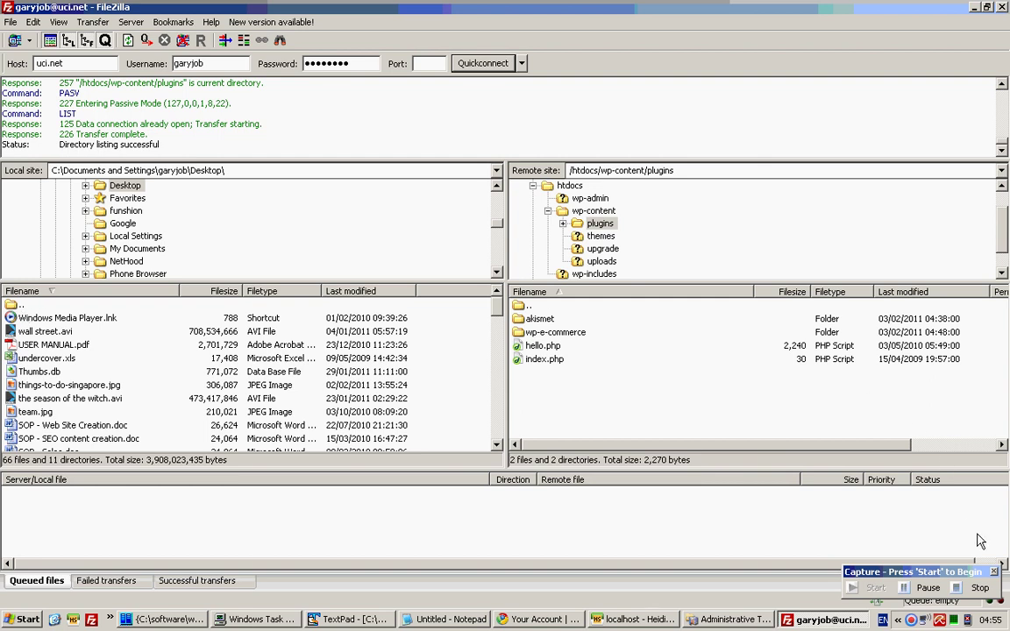
Upload the local mystique folder from C:\software\wordpress into /htdocs/wp-content/themes on the server.
{"action": "left_click", "coordinate": [7, 305]}
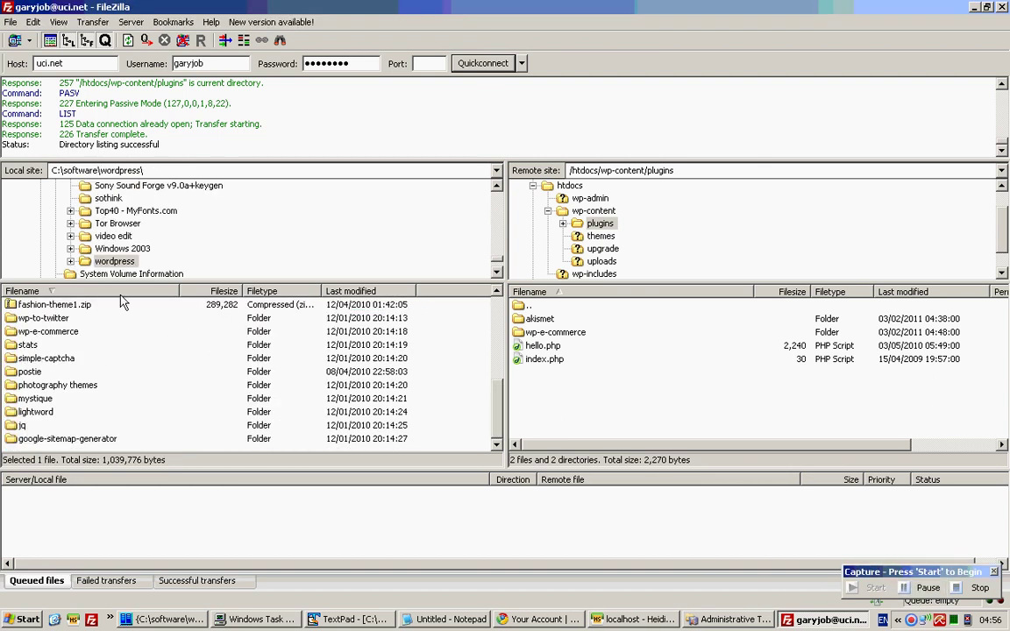
{"action": "left_click", "coordinate": [48, 399]}
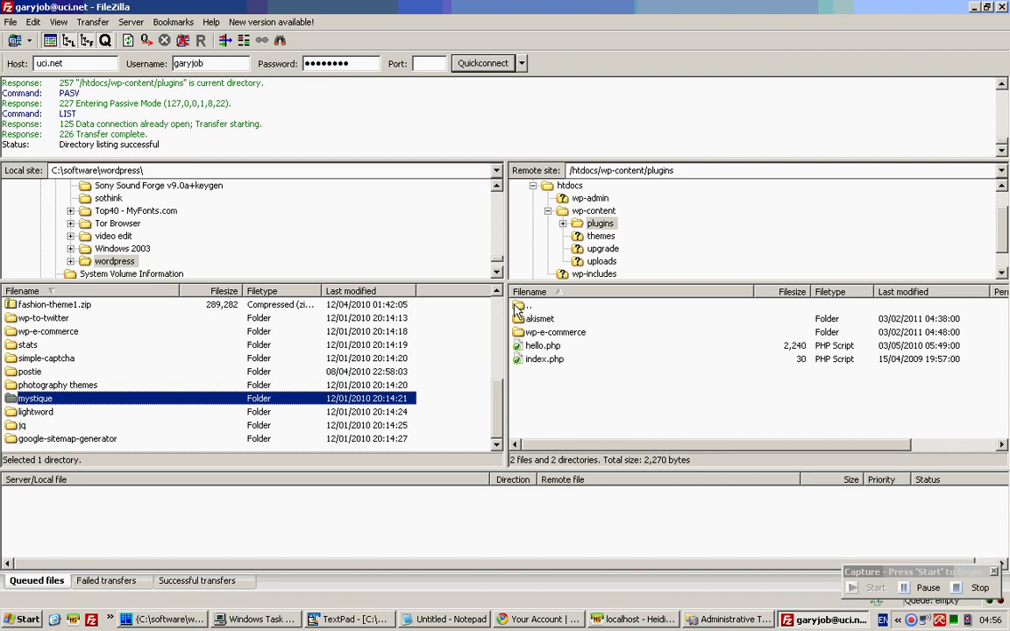
{"action": "left_click", "coordinate": [600, 236]}
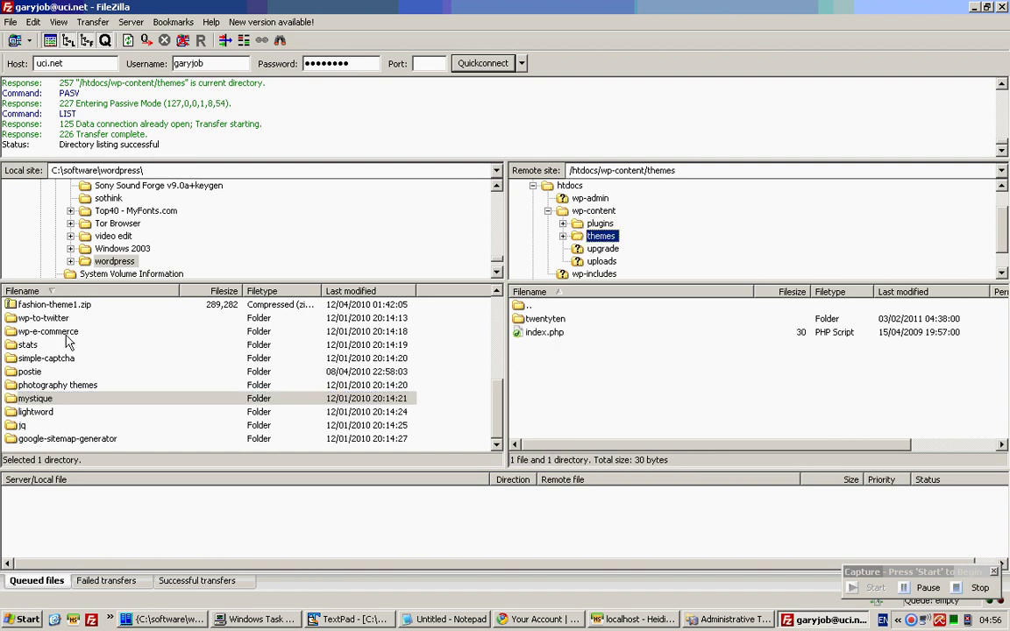
{"action": "right_click", "coordinate": [44, 399]}
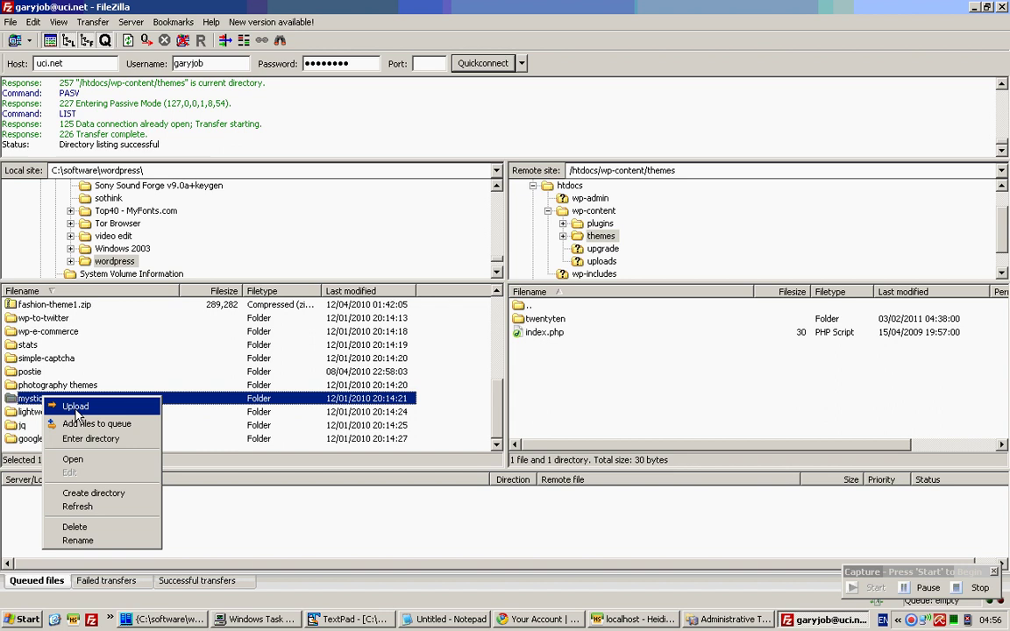
{"action": "left_click", "coordinate": [75, 407]}
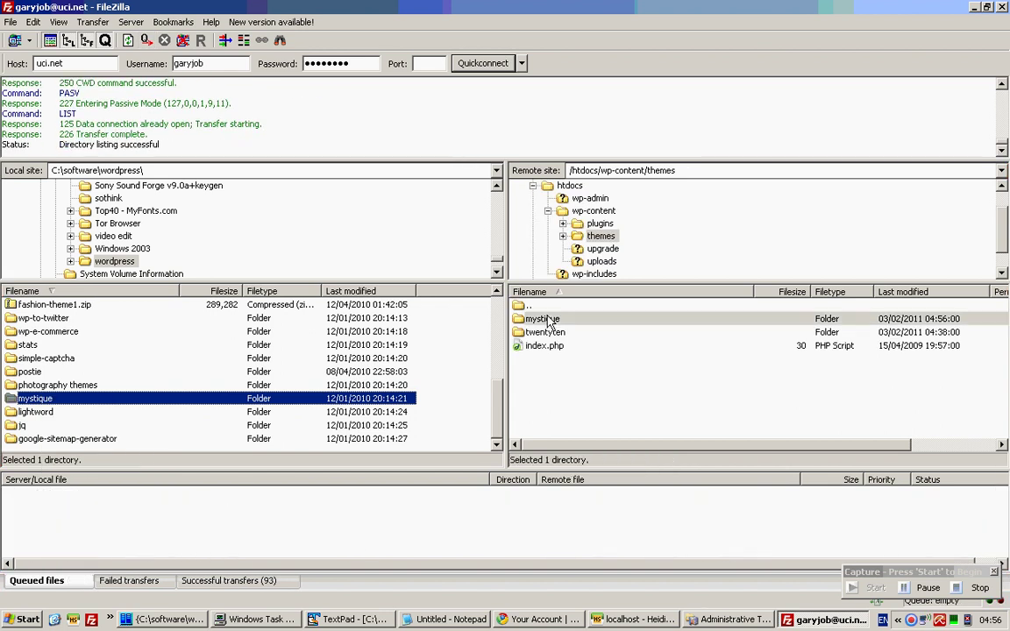
{"action": "left_click", "coordinate": [548, 320]}
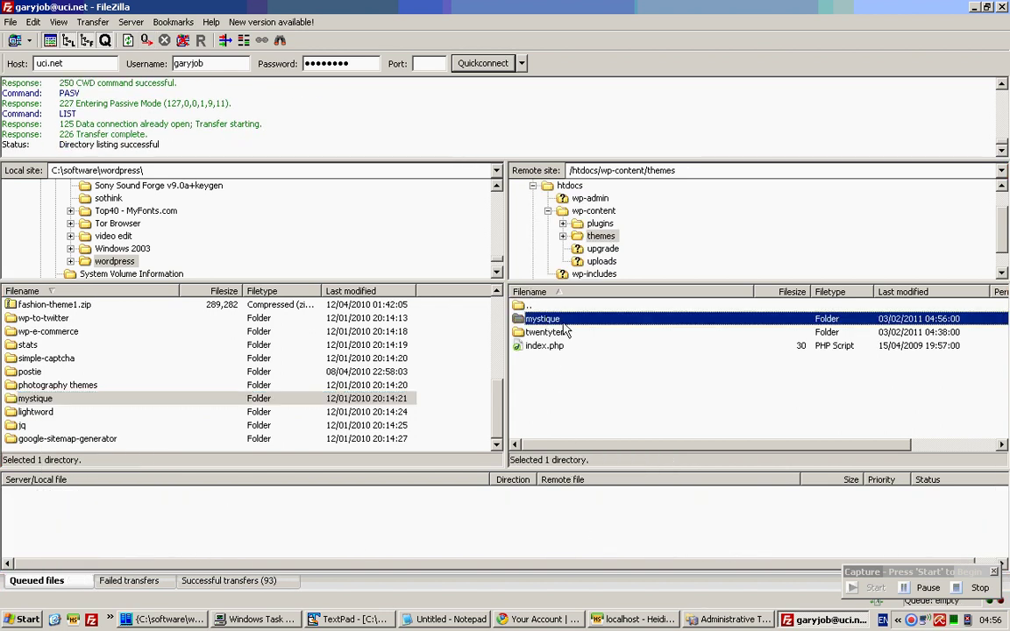
Activate the Mystique 1.08 theme and open the admin Dashboard in a new tab.
{"action": "left_click", "coordinate": [536, 618]}
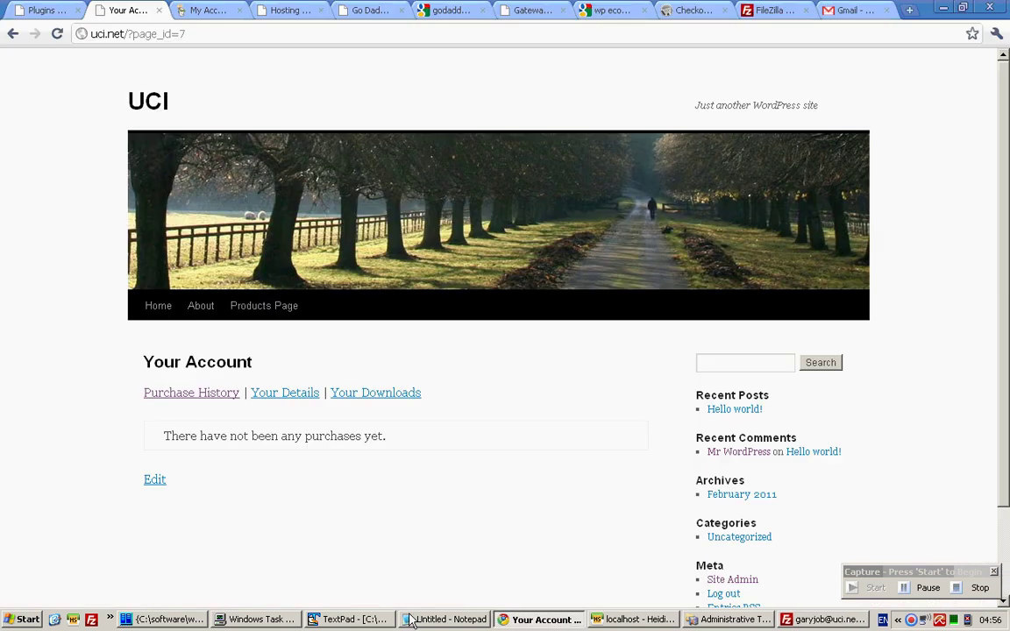
{"action": "left_click", "coordinate": [54, 10]}
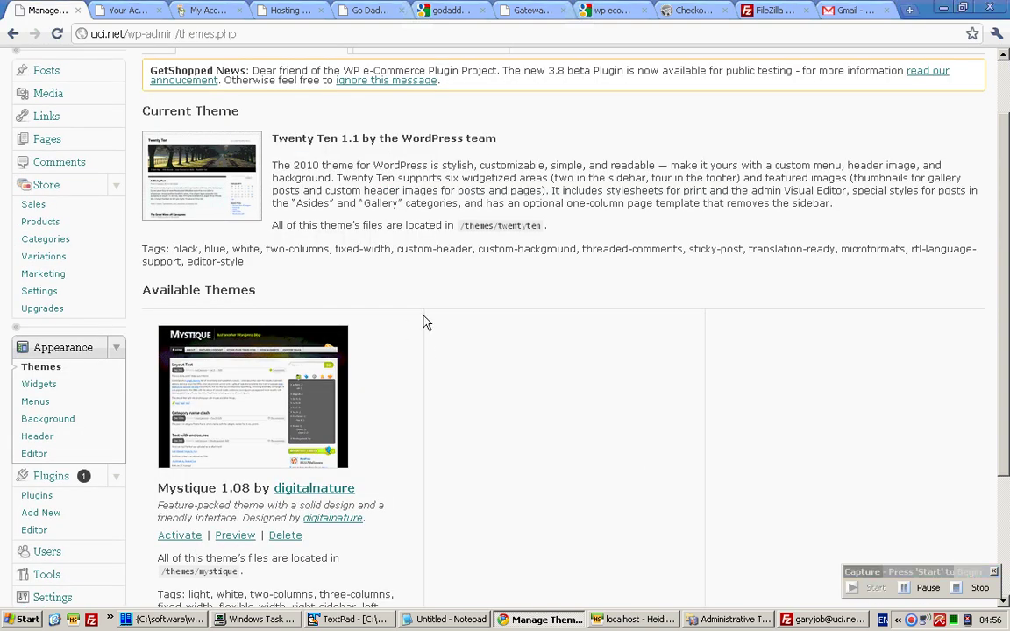
{"action": "scroll", "coordinate": [422, 323], "scroll_direction": "down", "scroll_amount": 3}
{"action": "scroll", "coordinate": [422, 323], "scroll_direction": "up", "scroll_amount": 3}
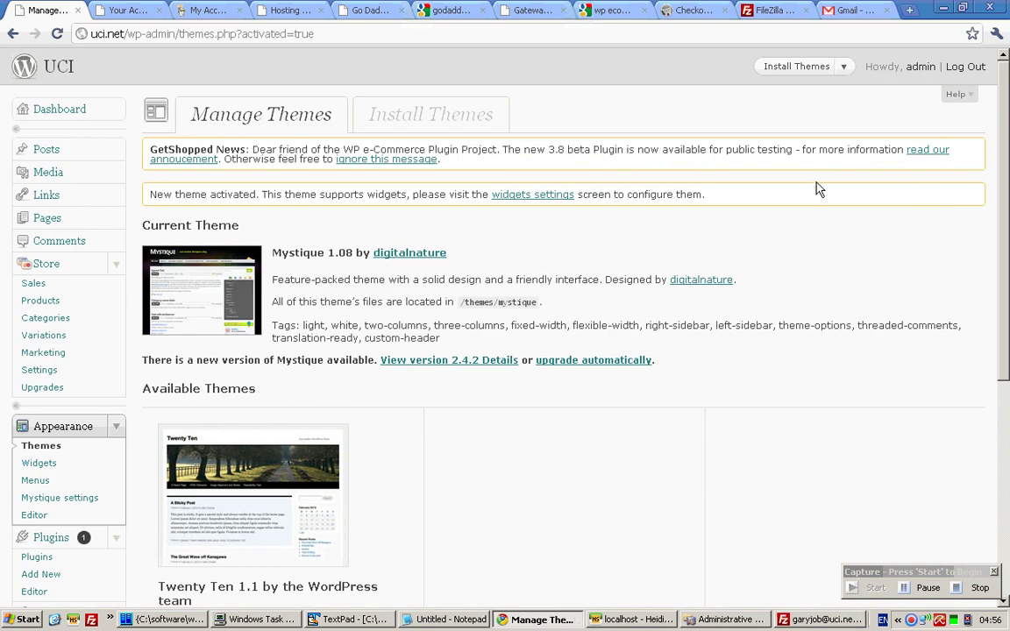
{"action": "right_click", "coordinate": [50, 104]}
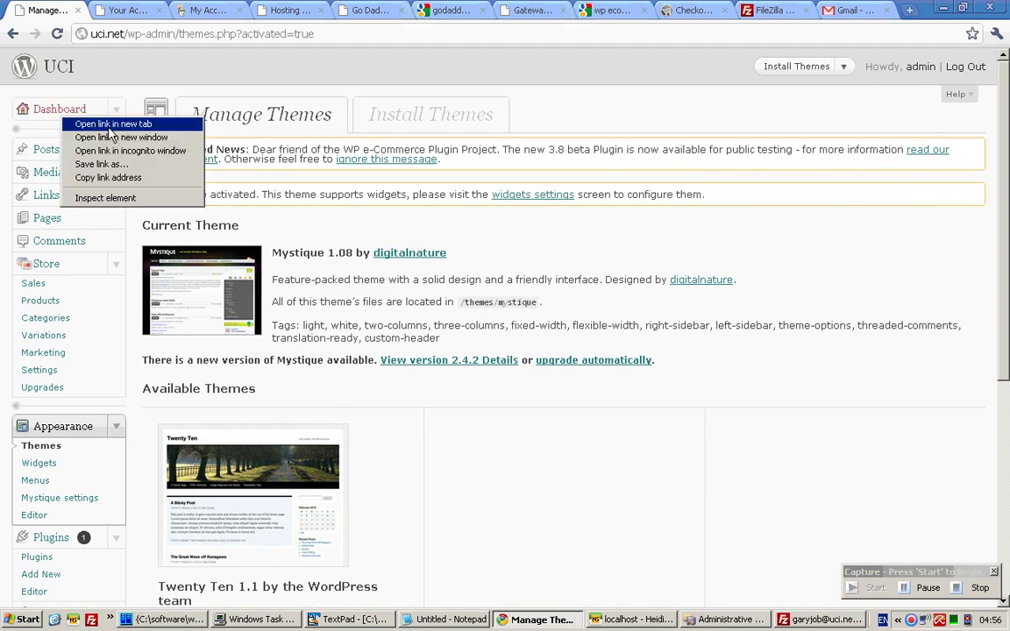
{"action": "left_click", "coordinate": [101, 112]}
{"action": "left_click", "coordinate": [183, 10]}
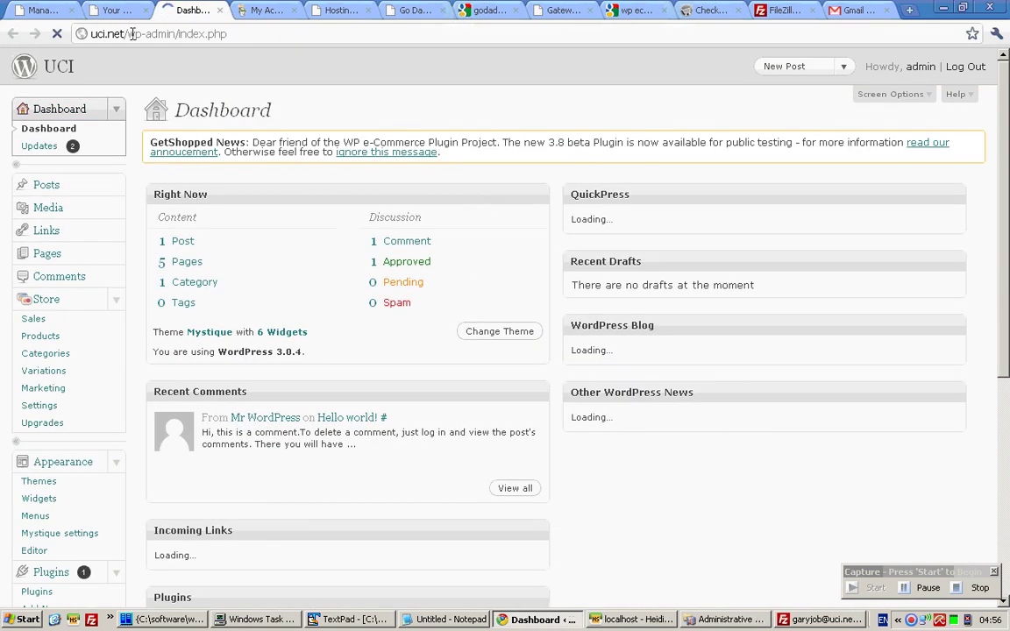
{"action": "left_click", "coordinate": [119, 10]}
{"action": "left_click", "coordinate": [57, 34]}
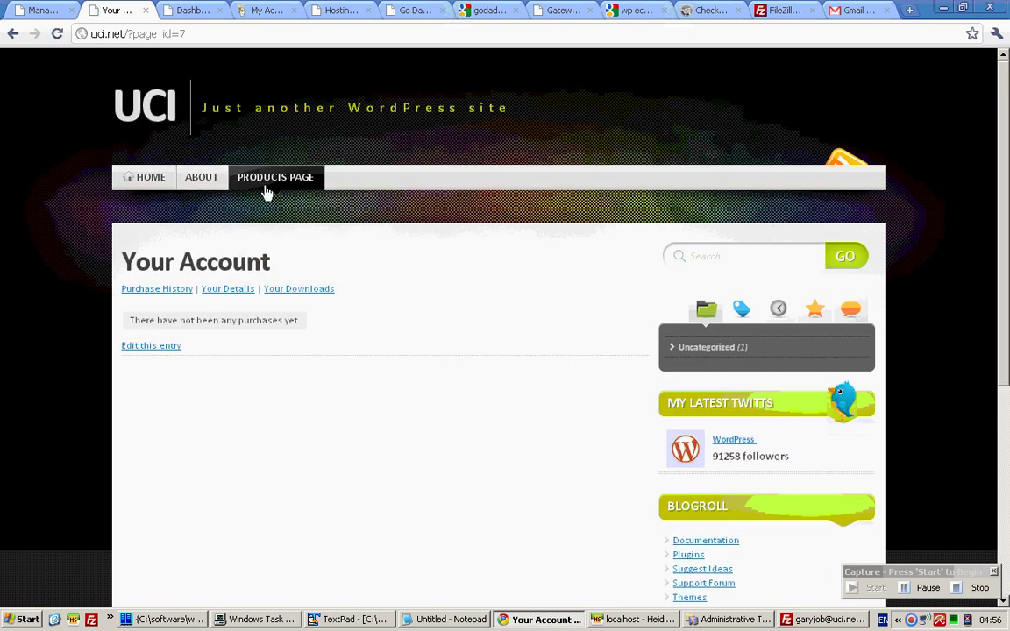
{"action": "mouse_move", "coordinate": [269, 204]}
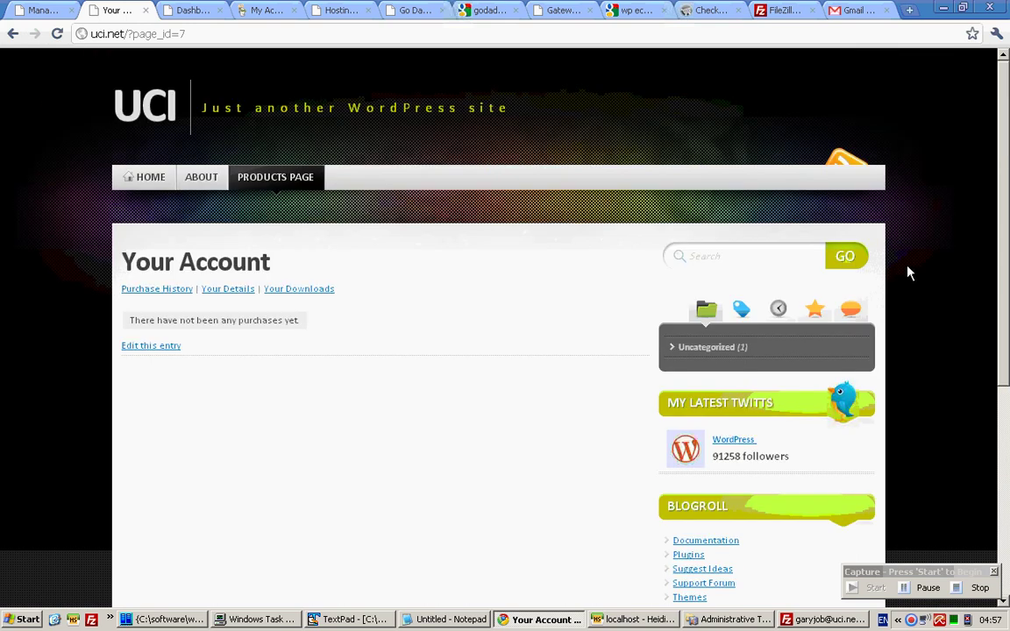
{"action": "left_click", "coordinate": [843, 10]}
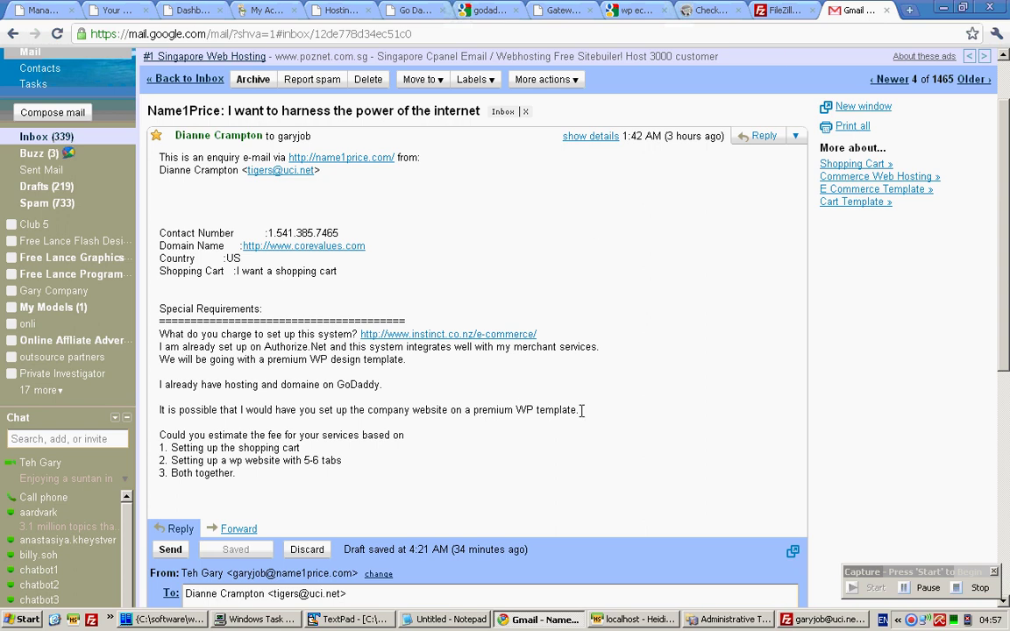
{"action": "left_click_drag", "start_coordinate": [578, 409], "coordinate": [467, 409]}
{"action": "left_click", "coordinate": [268, 334]}
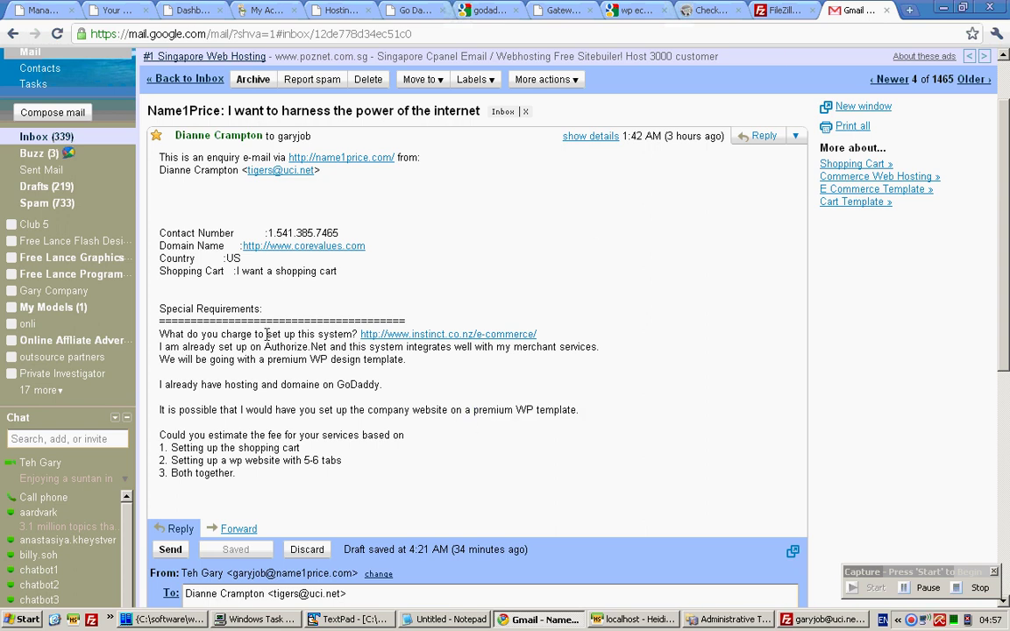
{"action": "left_click", "coordinate": [125, 8]}
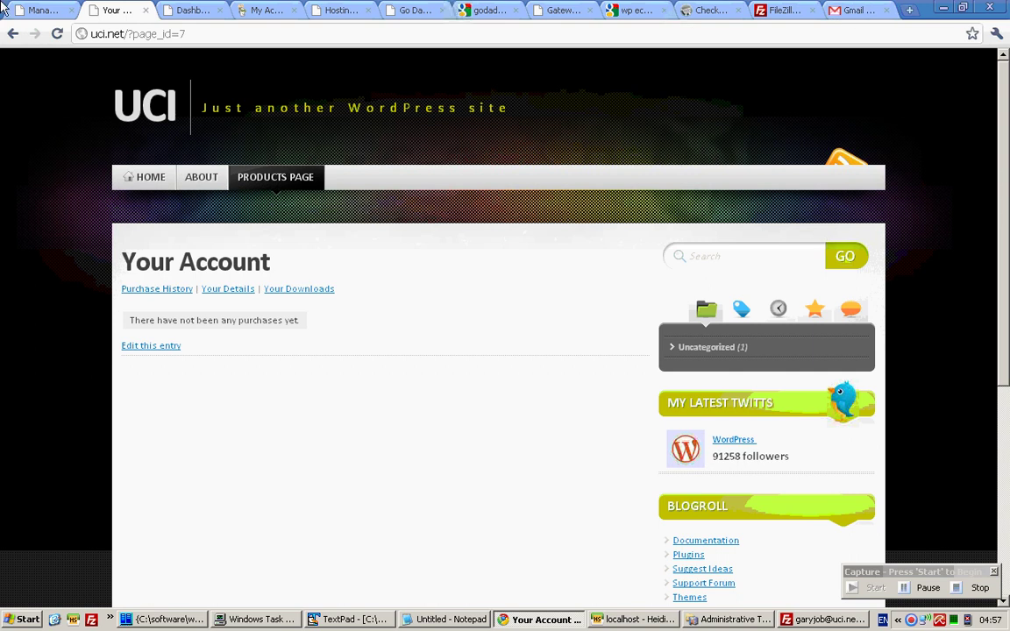
{"action": "mouse_move", "coordinate": [298, 177]}
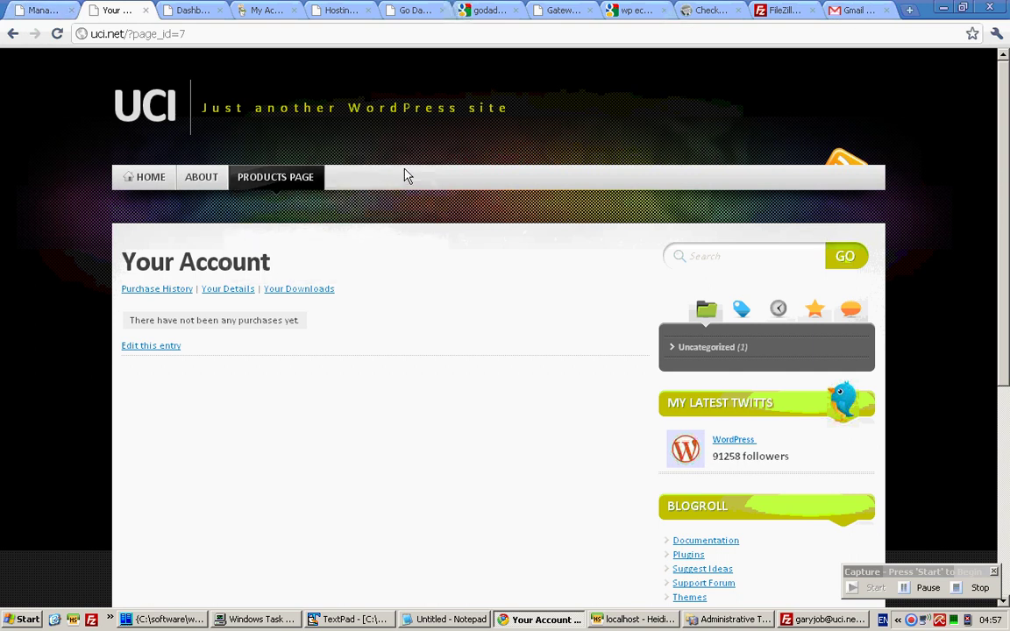
Create a page titled 'A new Page' with the text 'This is interesting' and publish it.
{"action": "left_click", "coordinate": [35, 11]}
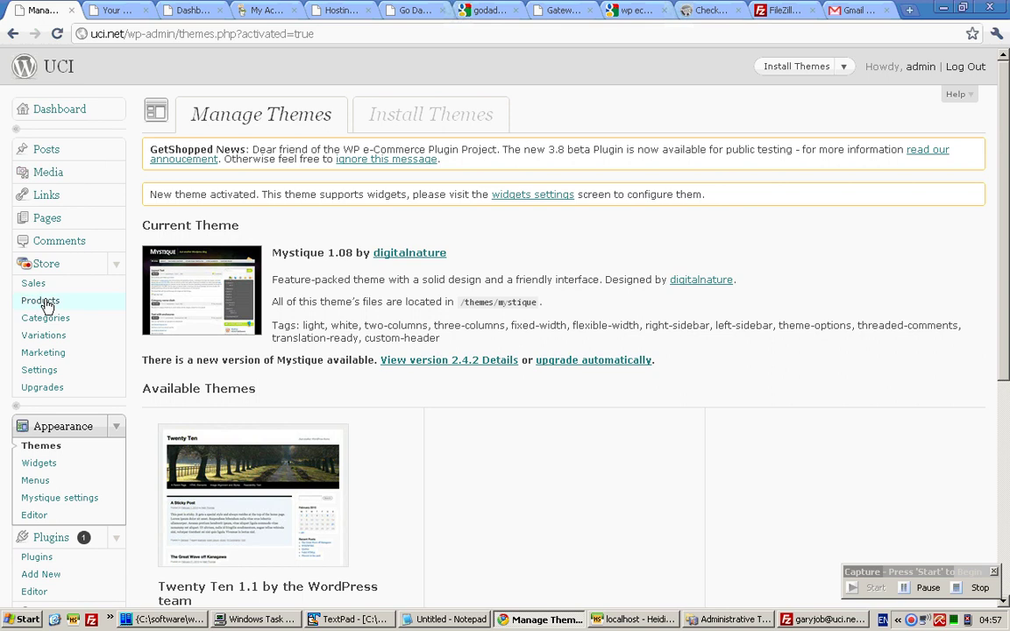
{"action": "left_click", "coordinate": [115, 218]}
{"action": "left_click", "coordinate": [41, 254]}
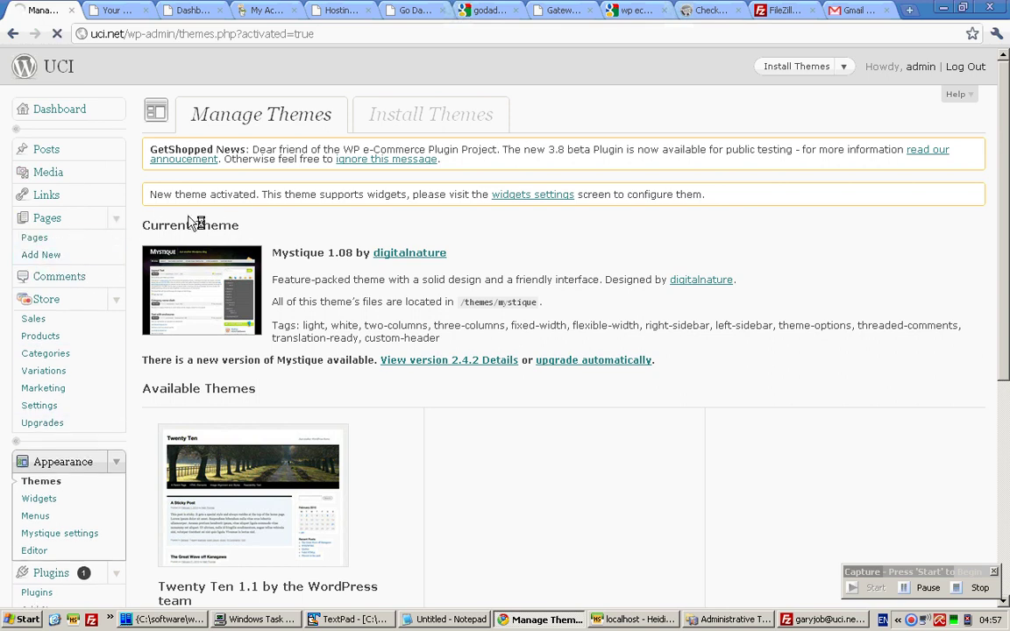
{"action": "type", "text": "A new Page"}
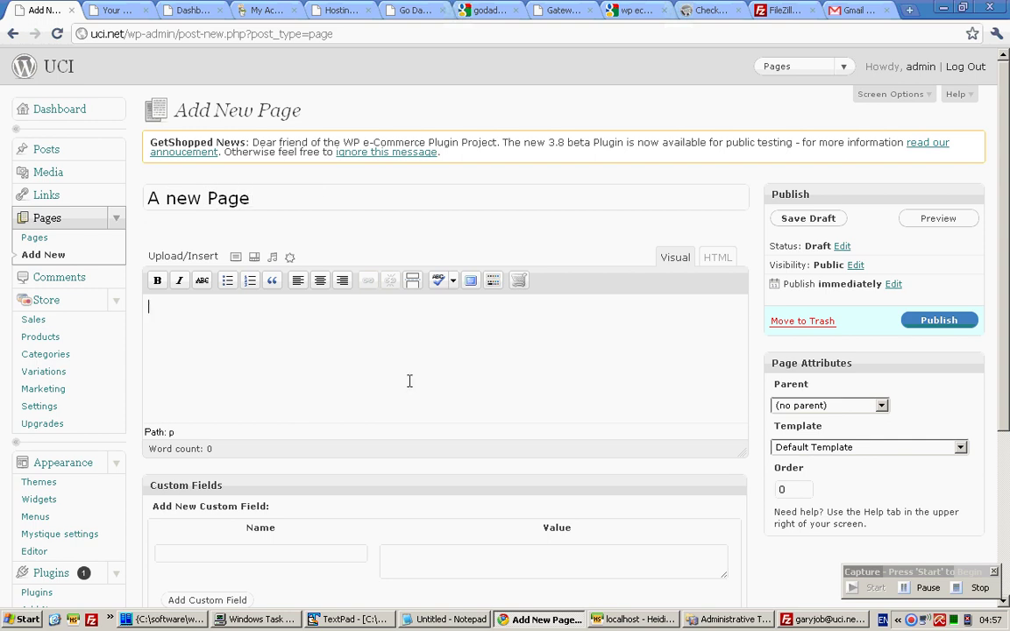
{"action": "type", "text": "This is inter"}
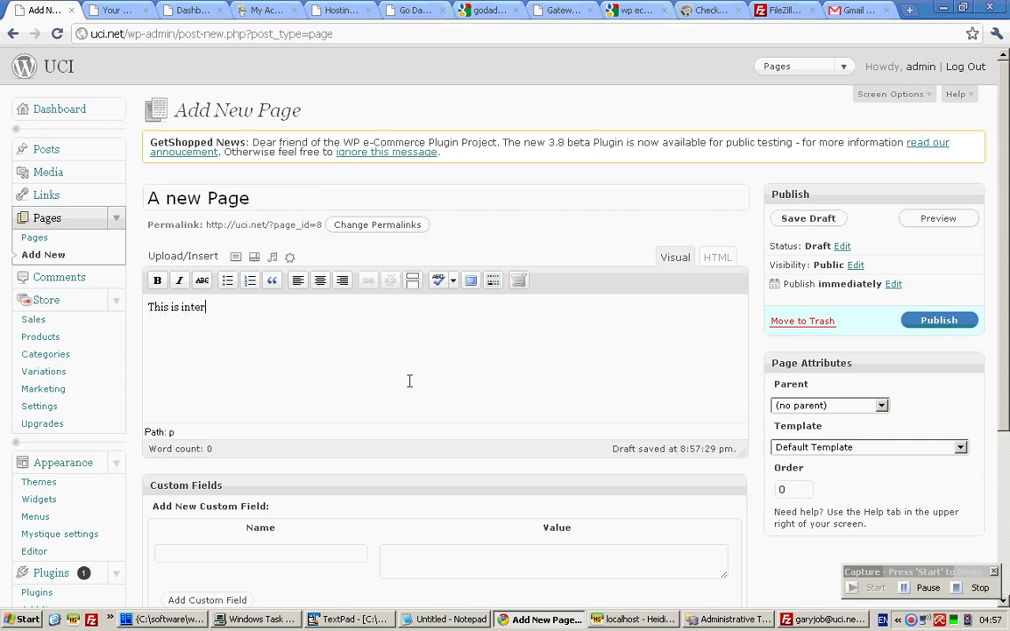
{"action": "type", "text": "esting"}
{"action": "left_click", "coordinate": [931, 321]}
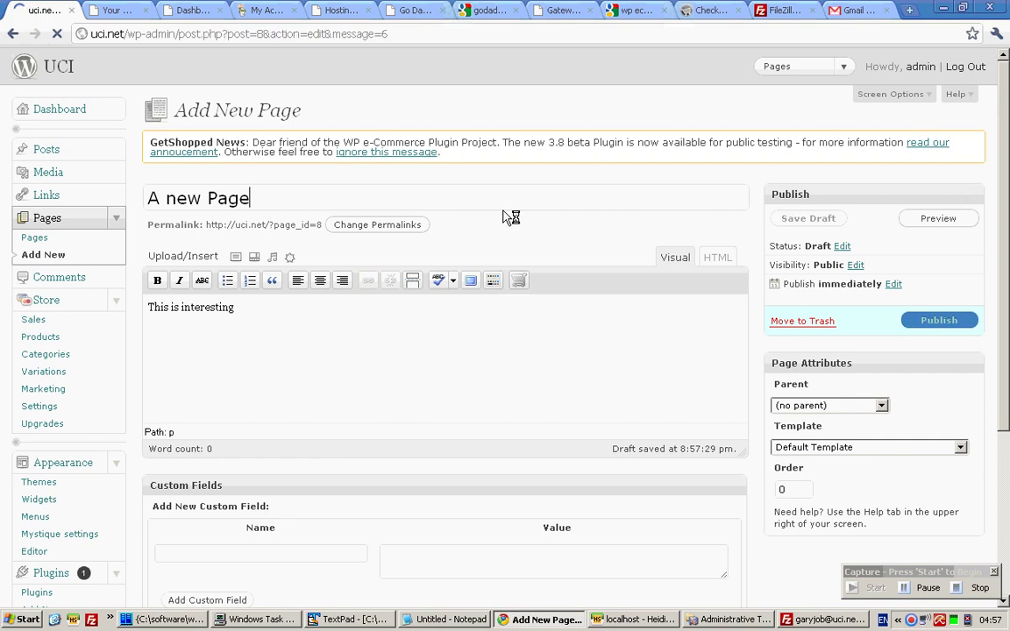
Reload the live UCI site to show A NEW PAGE in the menu, then reopen the enquiry email.
{"action": "left_click", "coordinate": [114, 10]}
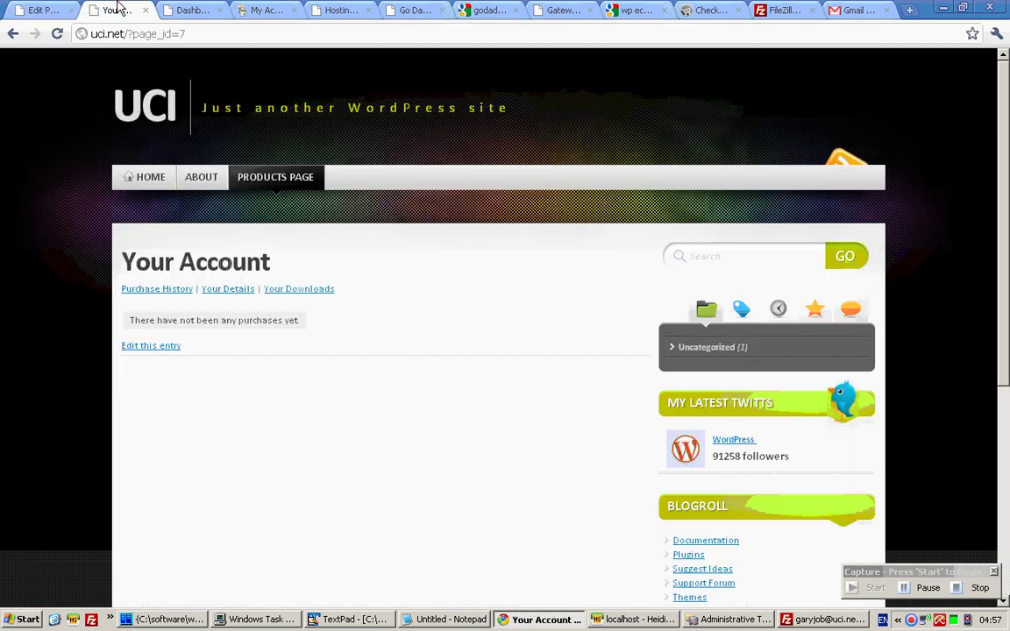
{"action": "left_click", "coordinate": [56, 35]}
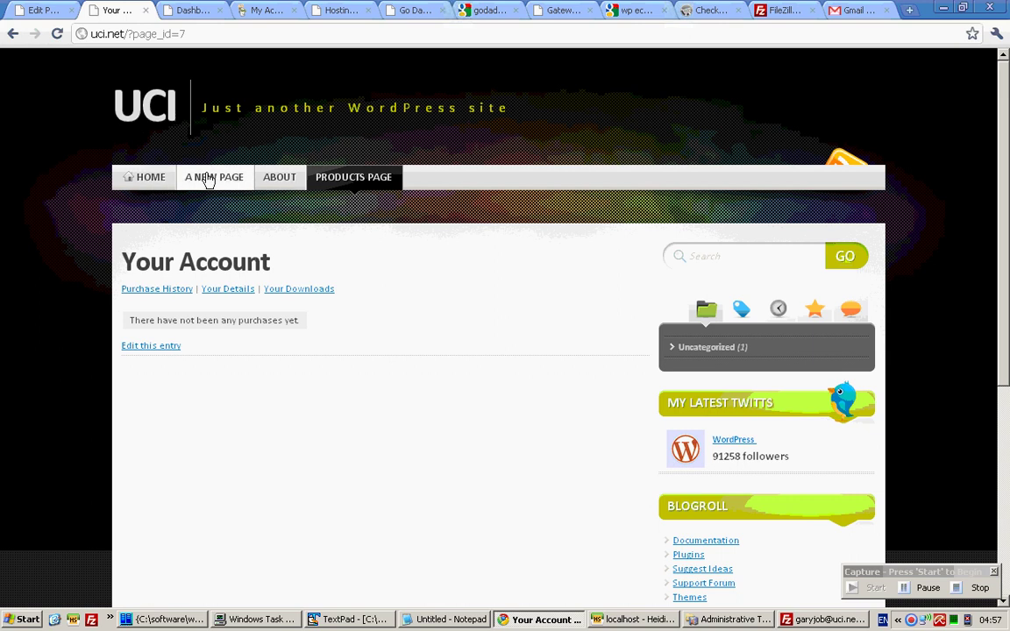
{"action": "left_click", "coordinate": [854, 10]}
{"action": "left_click_drag", "start_coordinate": [347, 459], "coordinate": [304, 460]}
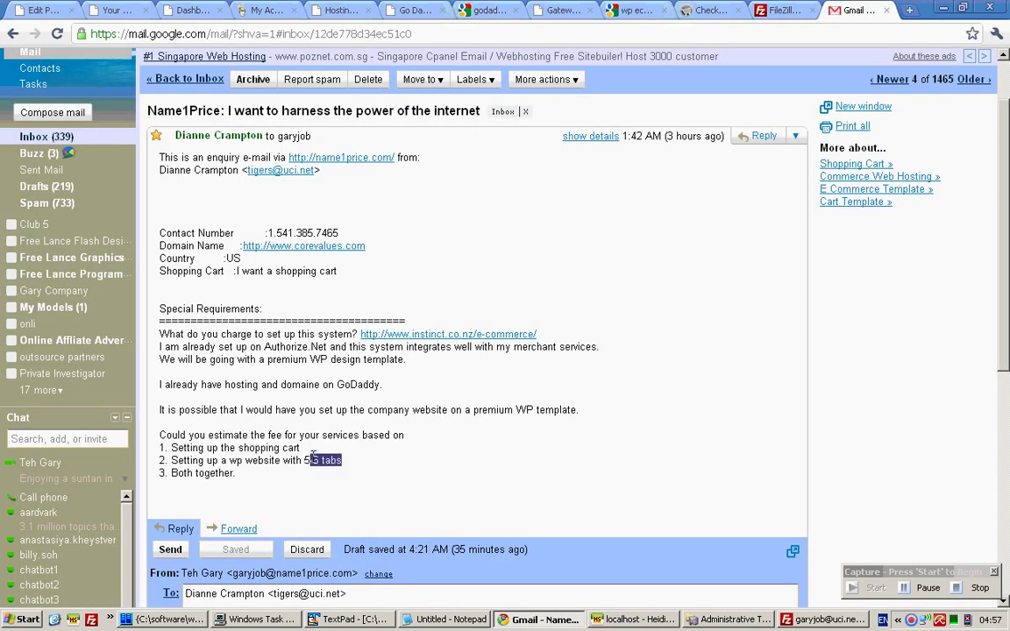
{"action": "left_click", "coordinate": [114, 10]}
{"action": "left_click", "coordinate": [54, 7]}
{"action": "left_click", "coordinate": [171, 9]}
{"action": "left_click", "coordinate": [127, 9]}
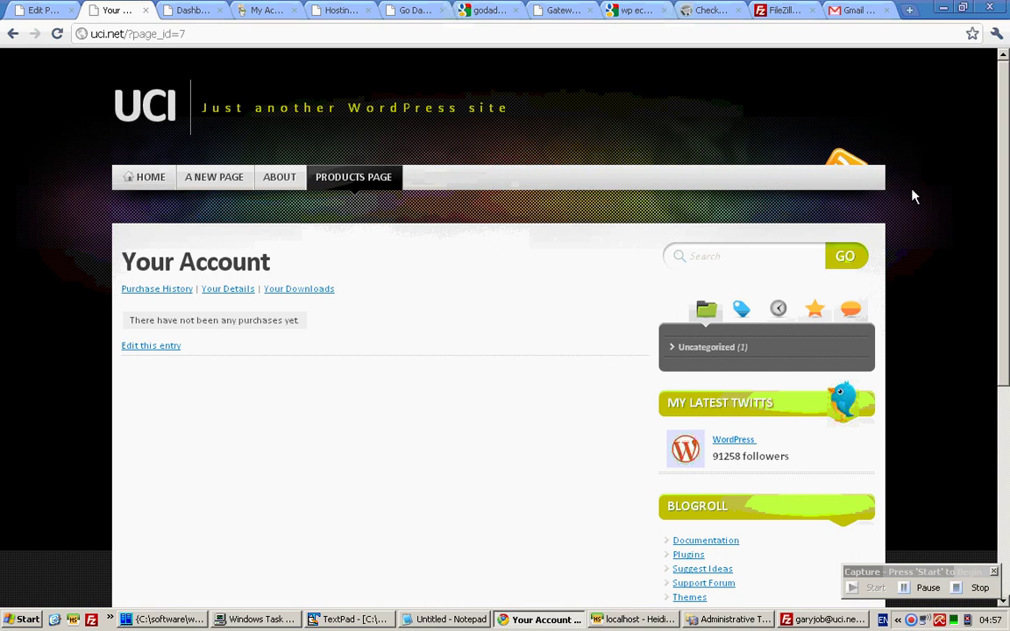
{"action": "left_click", "coordinate": [53, 11]}
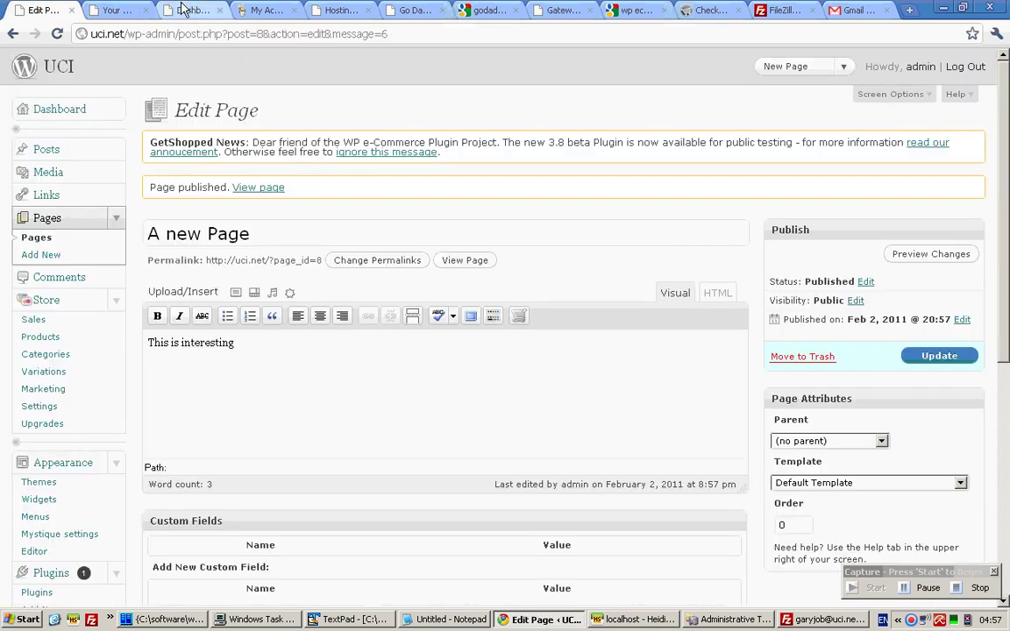
Open the admin Pages list of six published pages and tick A new Page.
{"action": "left_click", "coordinate": [191, 11]}
{"action": "left_click", "coordinate": [116, 10]}
{"action": "mouse_move", "coordinate": [342, 189]}
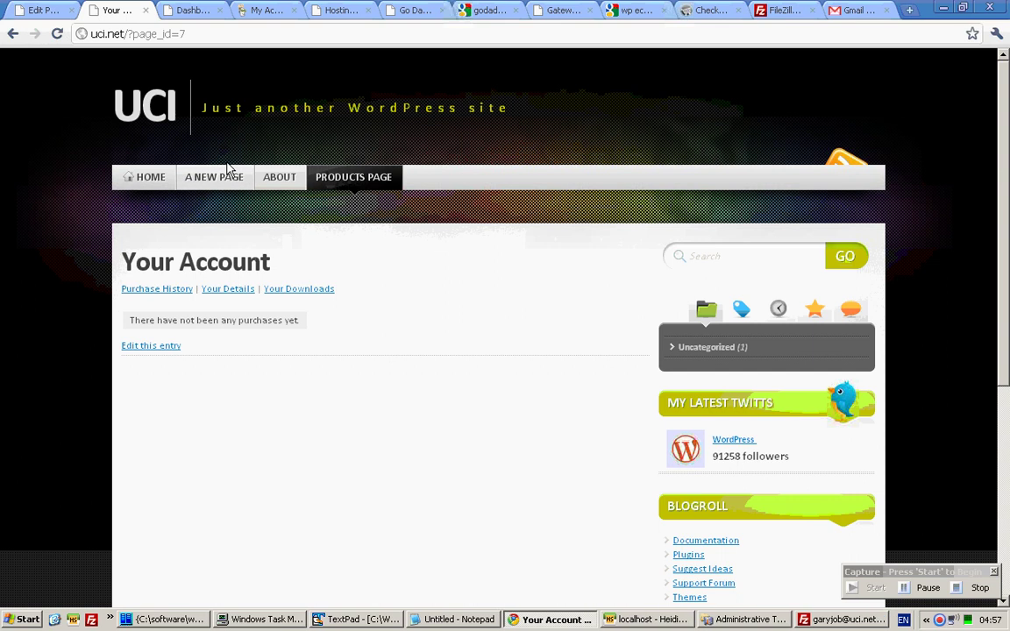
{"action": "left_click", "coordinate": [35, 11]}
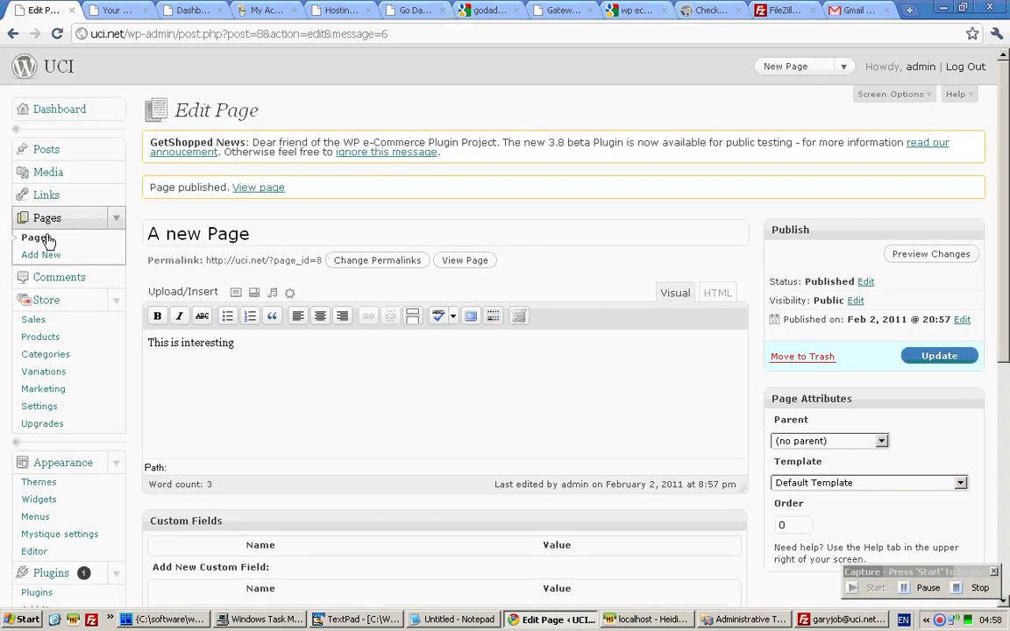
{"action": "left_click", "coordinate": [46, 240]}
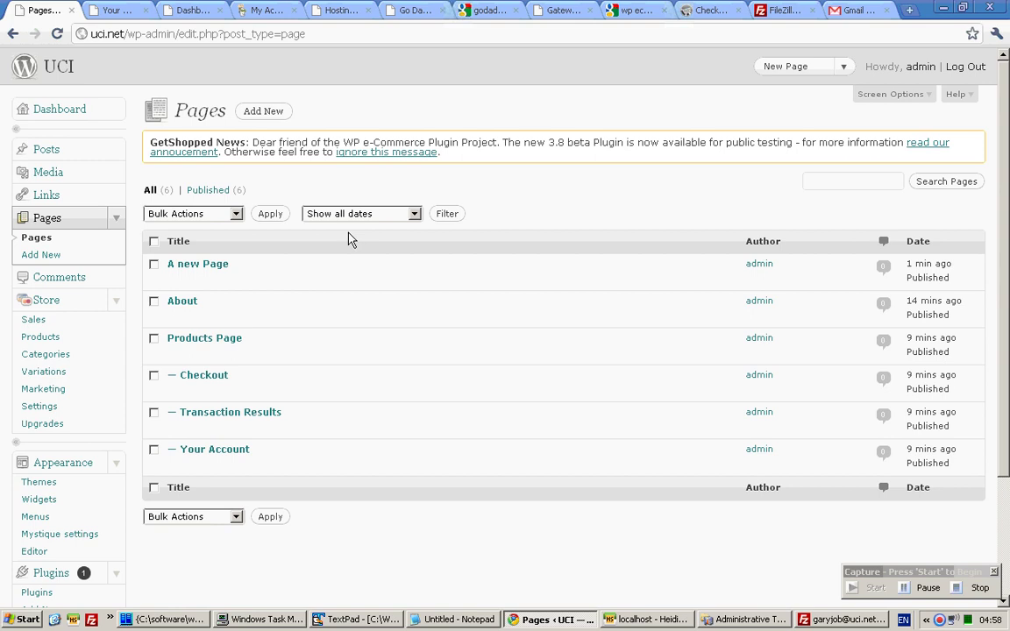
{"action": "left_click", "coordinate": [153, 265]}
Check the live site's current top menu order.
{"action": "left_click", "coordinate": [114, 12]}
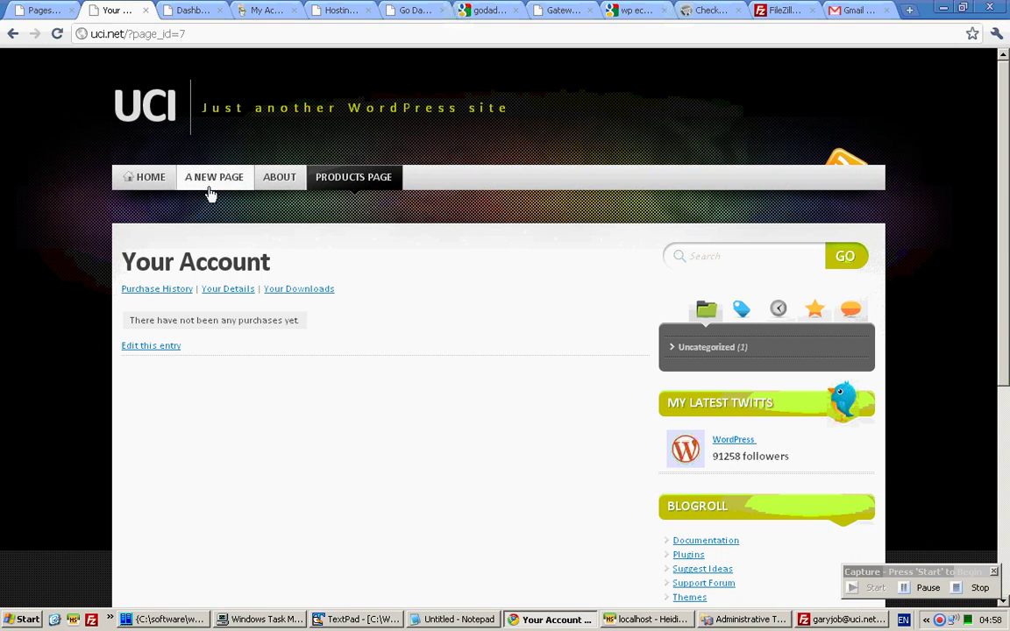
{"action": "mouse_move", "coordinate": [312, 191]}
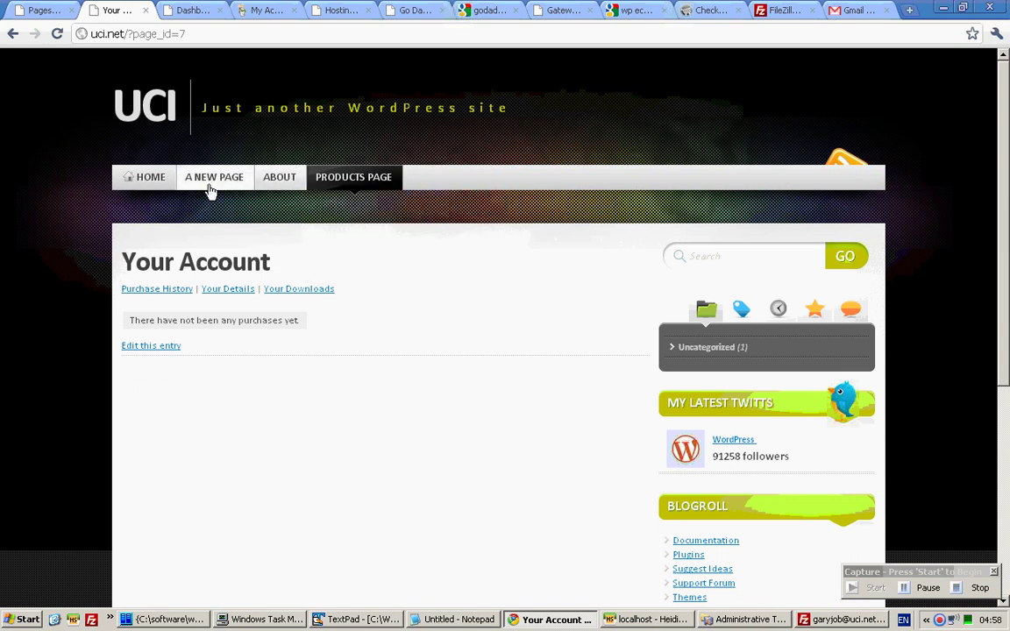
{"action": "left_click", "coordinate": [40, 9]}
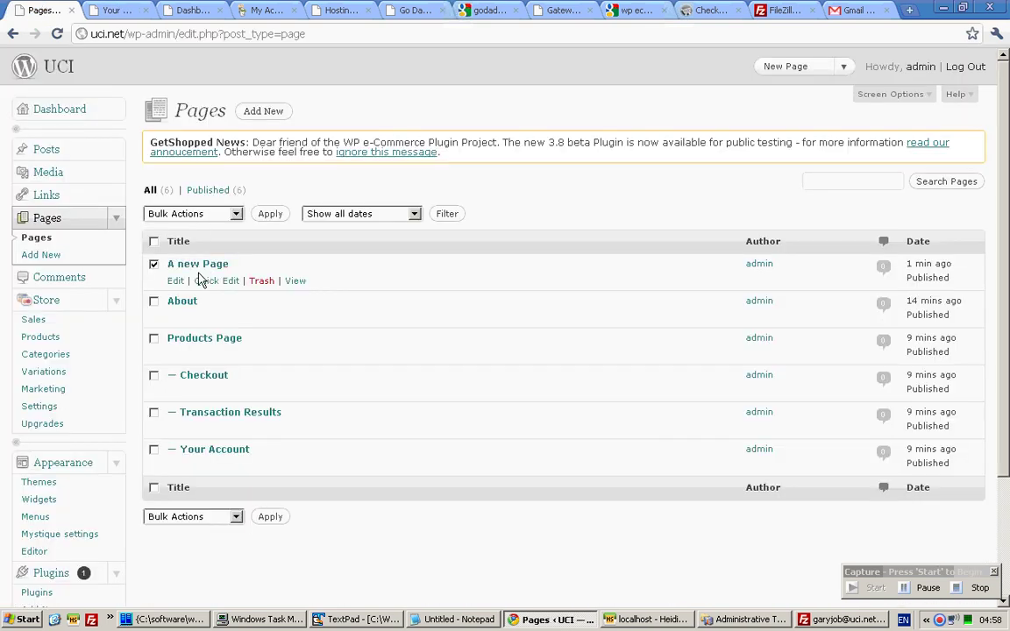
Quick-edit A new Page to order 1 and change the About page's order value.
{"action": "left_click", "coordinate": [200, 283]}
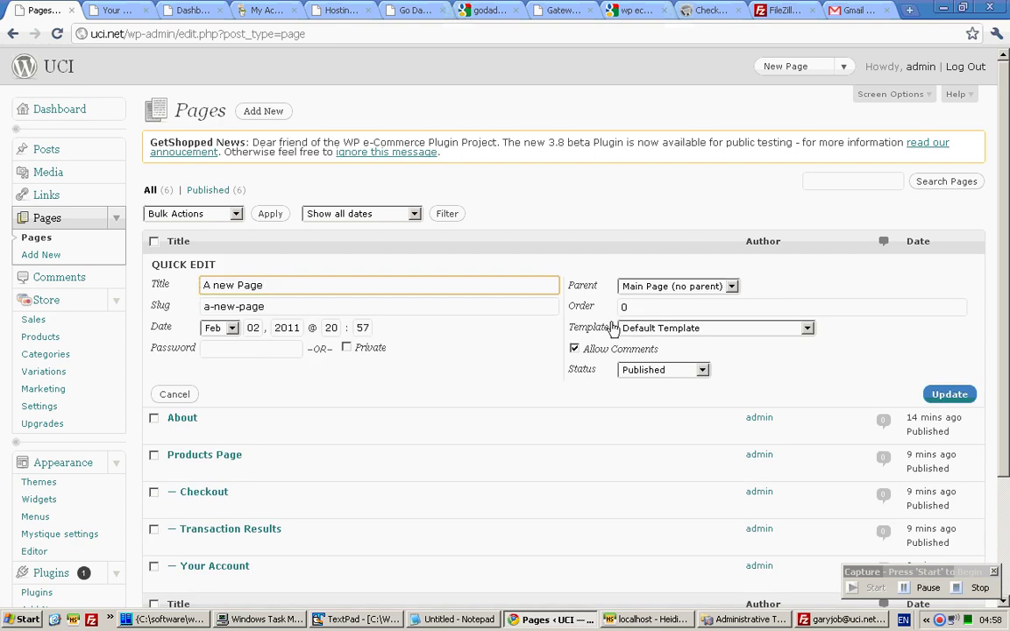
{"action": "key", "text": "Tab"}
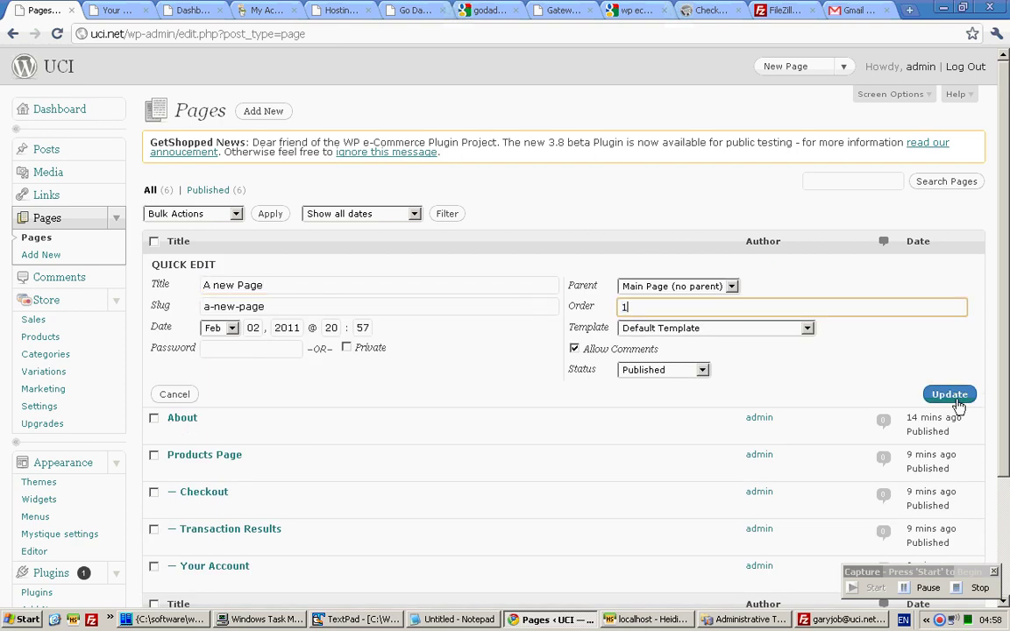
{"action": "left_click", "coordinate": [950, 394]}
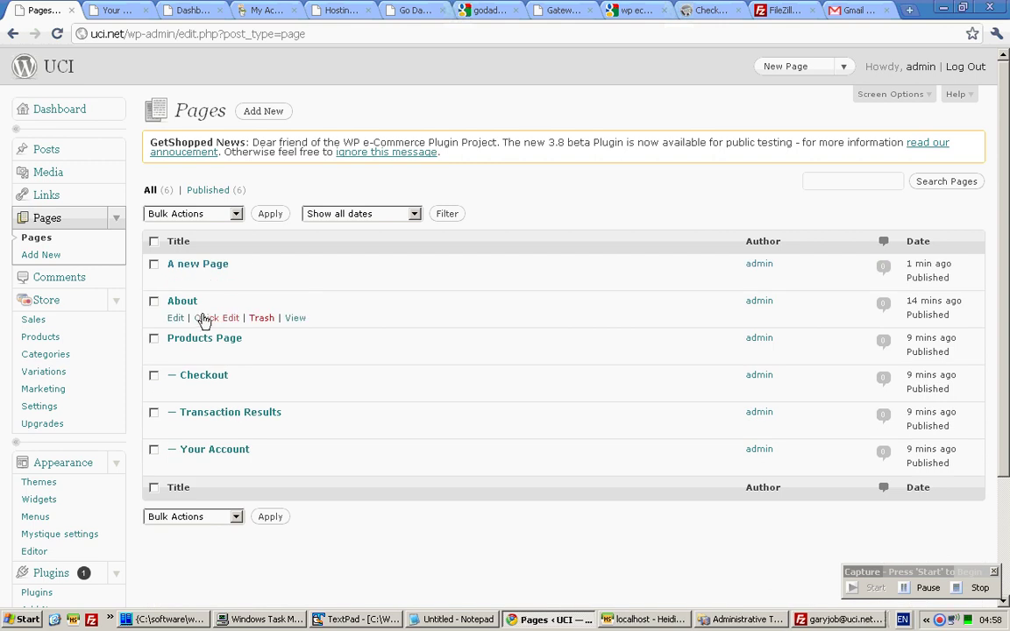
{"action": "left_click", "coordinate": [210, 318]}
{"action": "left_click", "coordinate": [642, 344]}
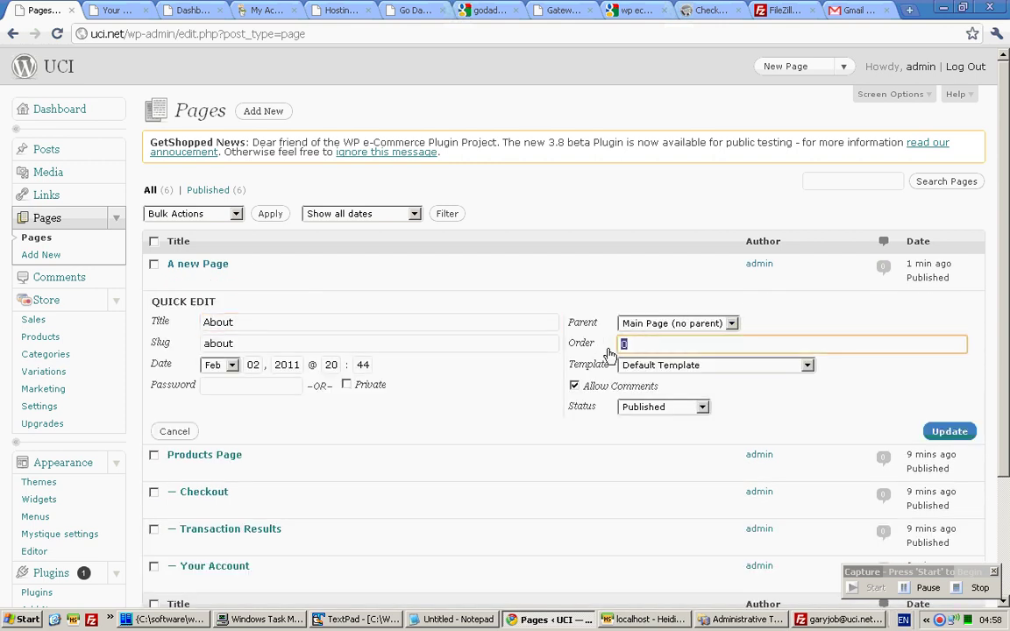
{"action": "left_click", "coordinate": [942, 431]}
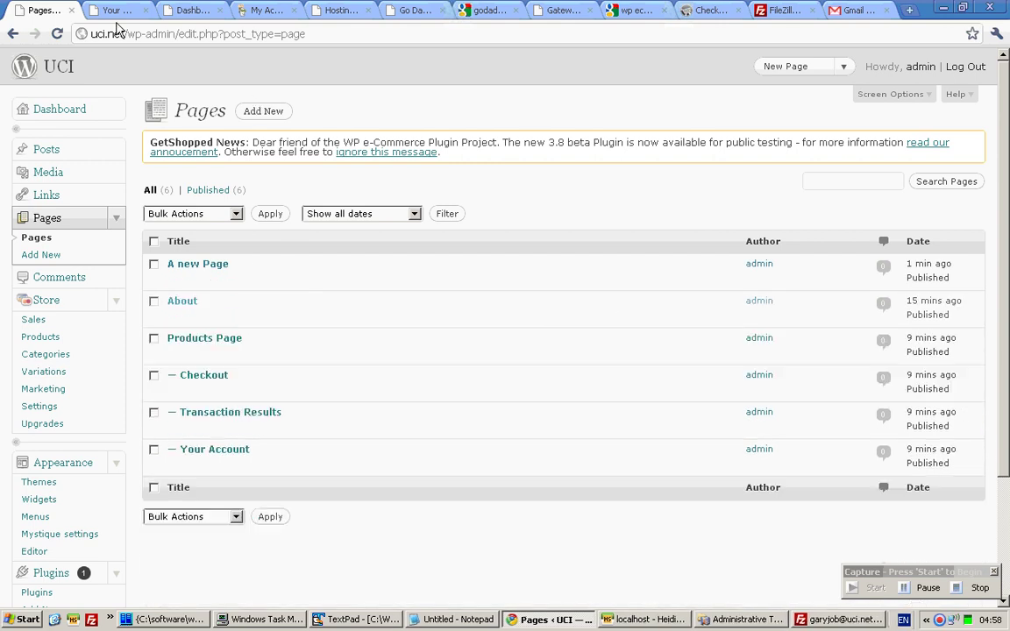
Reload the live site to check the resulting menu order.
{"action": "left_click", "coordinate": [114, 9]}
{"action": "left_click", "coordinate": [57, 33]}
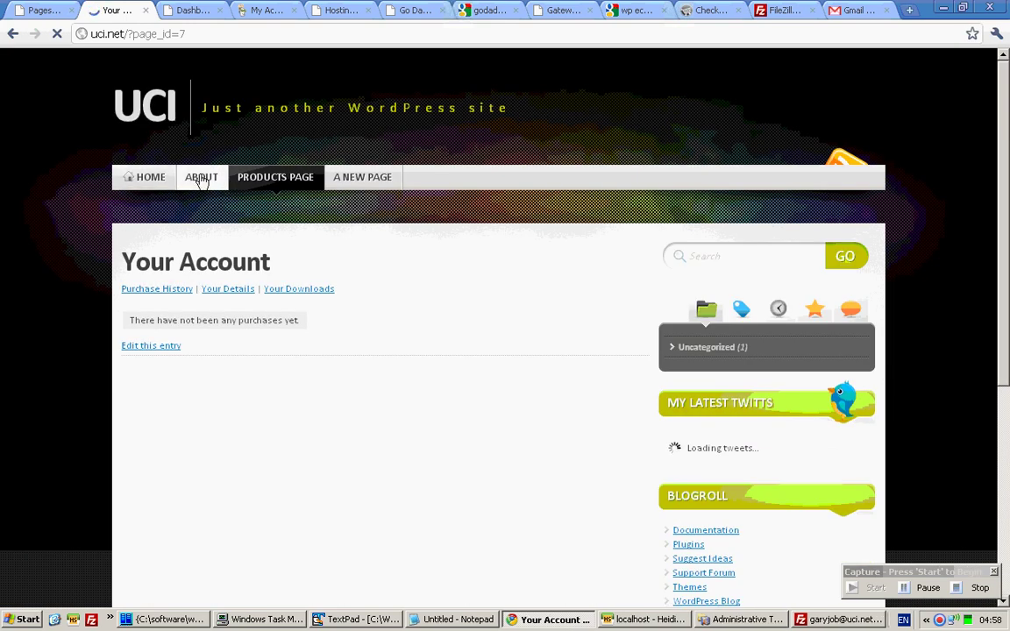
{"action": "mouse_move", "coordinate": [257, 188]}
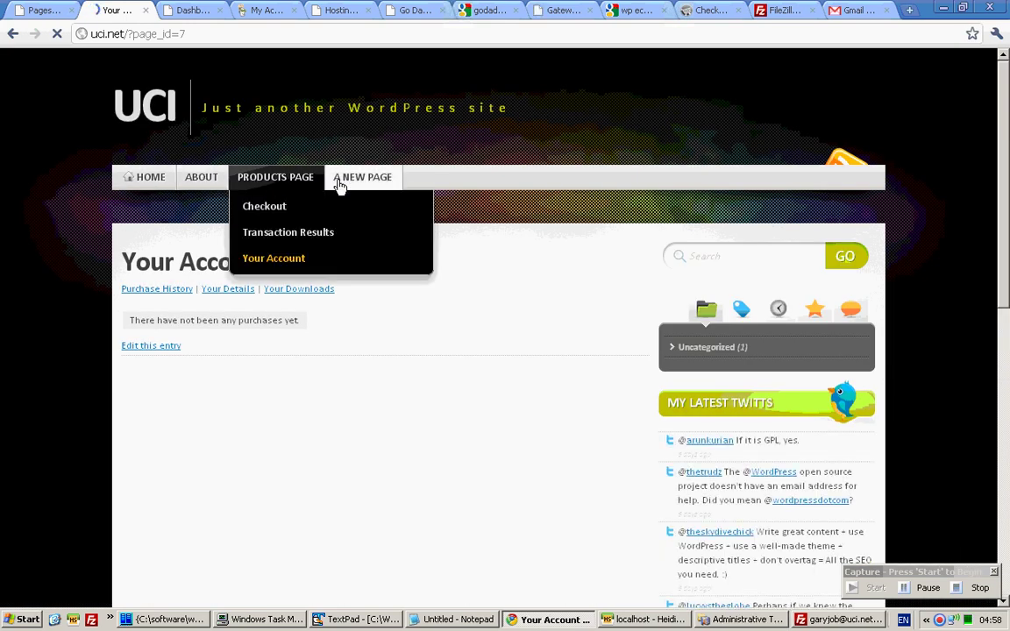
{"action": "left_click", "coordinate": [50, 16]}
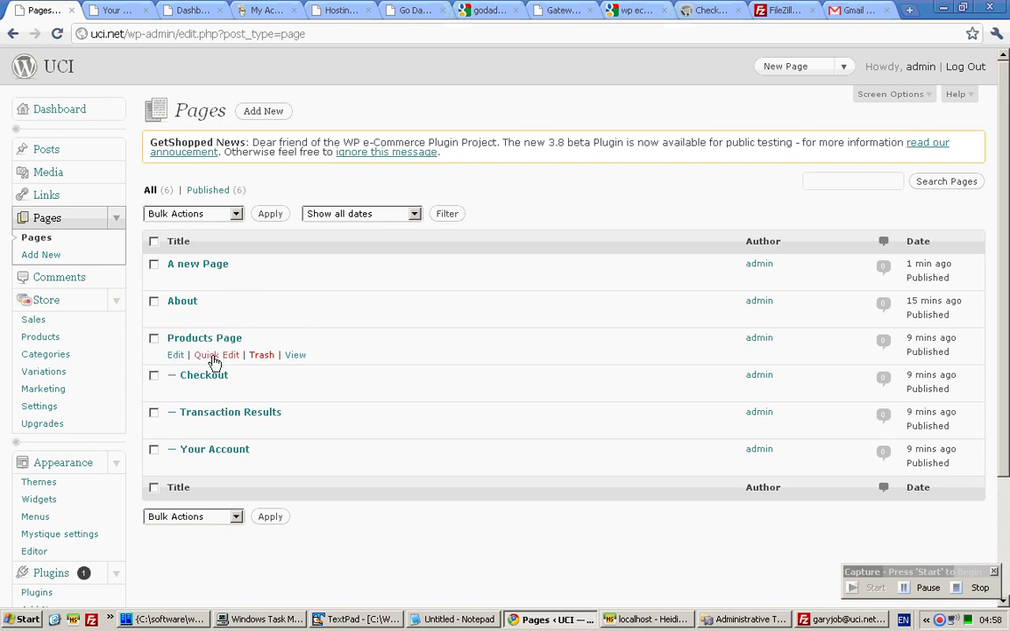
Inspect the Products Page order value and review the live Your Account page.
{"action": "left_click", "coordinate": [213, 355]}
{"action": "left_click", "coordinate": [607, 384]}
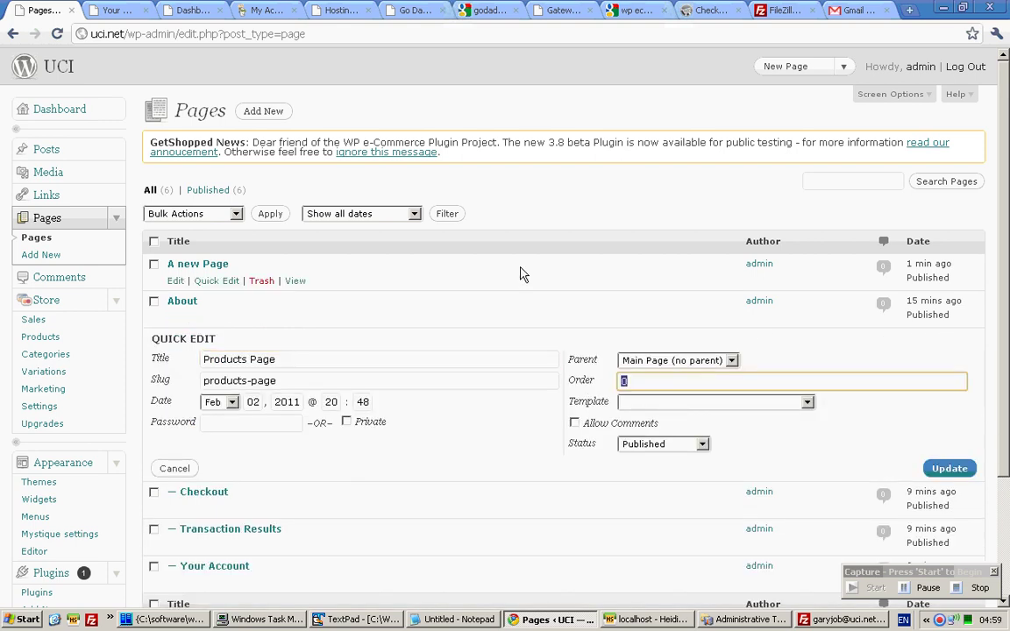
{"action": "left_click", "coordinate": [191, 9]}
{"action": "left_click", "coordinate": [114, 10]}
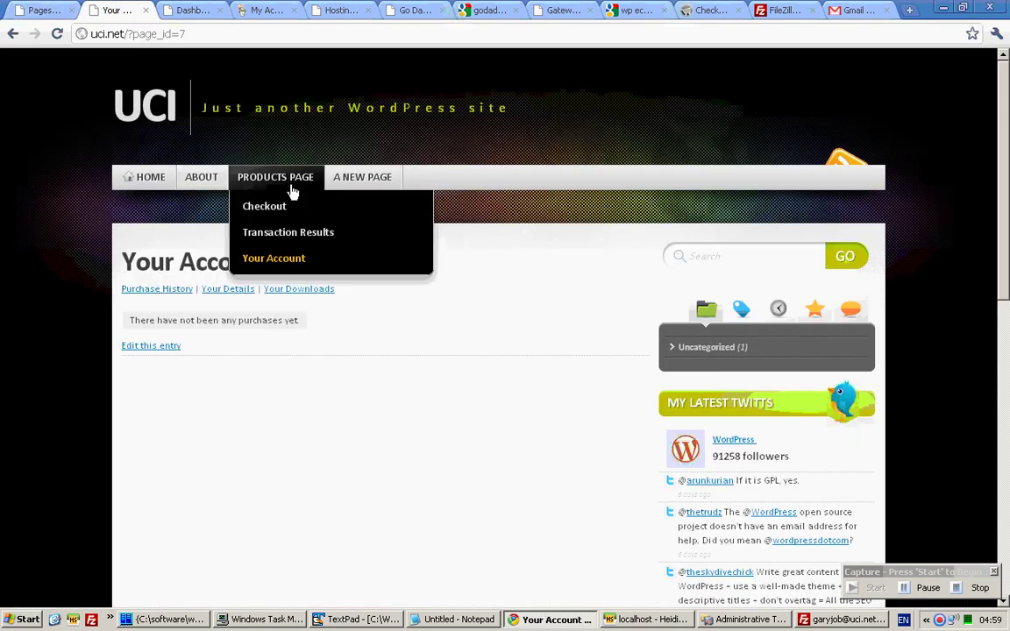
{"action": "left_click", "coordinate": [39, 10]}
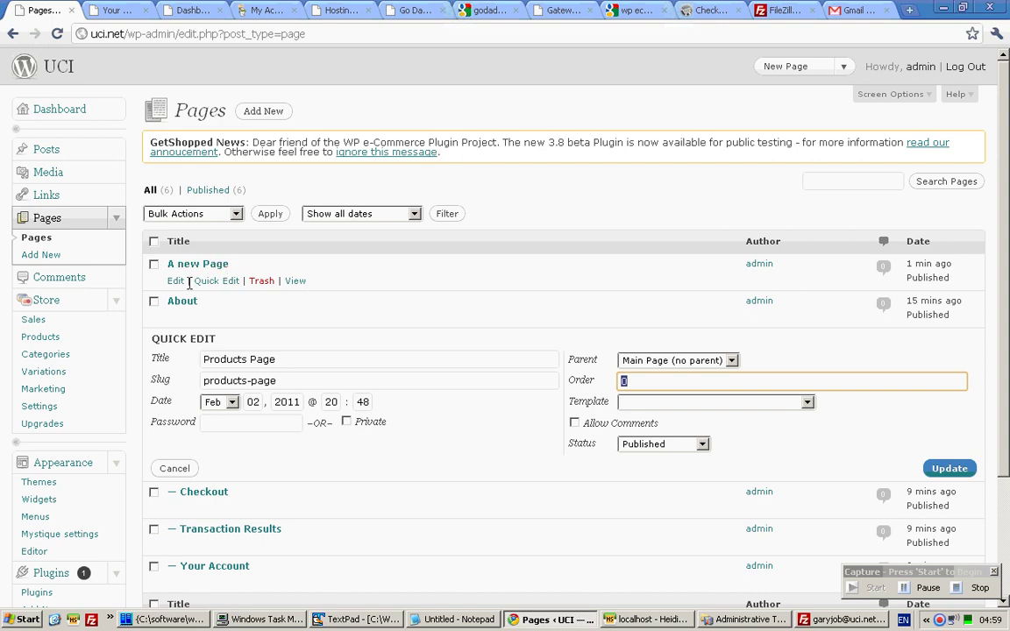
Capitalise the About page title and set its order to 1.
{"action": "left_click", "coordinate": [207, 318]}
{"action": "left_click", "coordinate": [206, 322]}
{"action": "key", "text": "Delete"}
{"action": "type", "text": "About"}
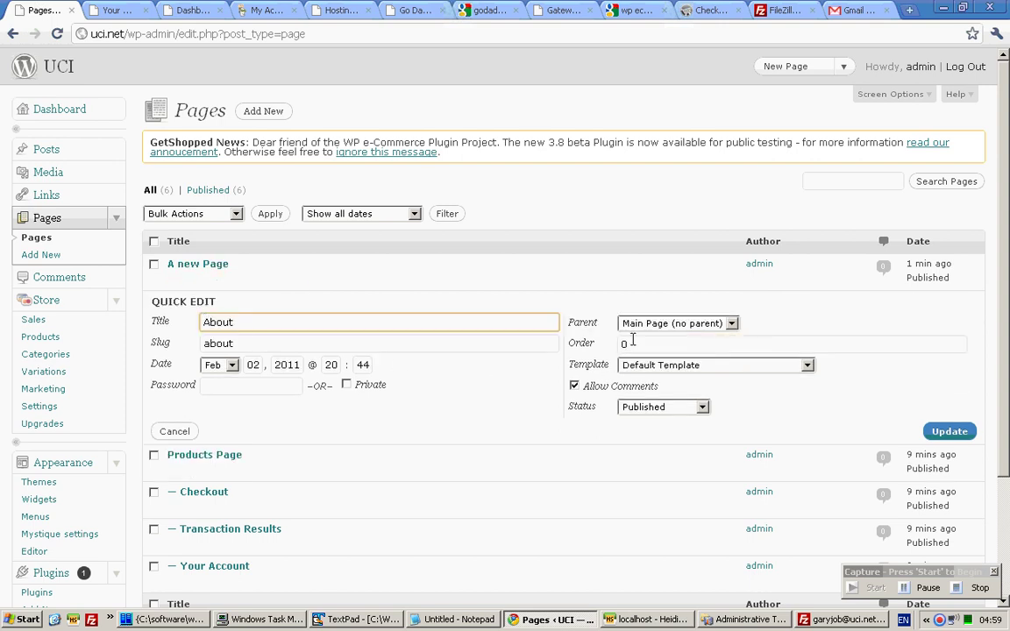
{"action": "left_click", "coordinate": [632, 342]}
{"action": "key", "text": "BackSpace"}
{"action": "type", "text": "1"}
{"action": "left_click", "coordinate": [960, 433]}
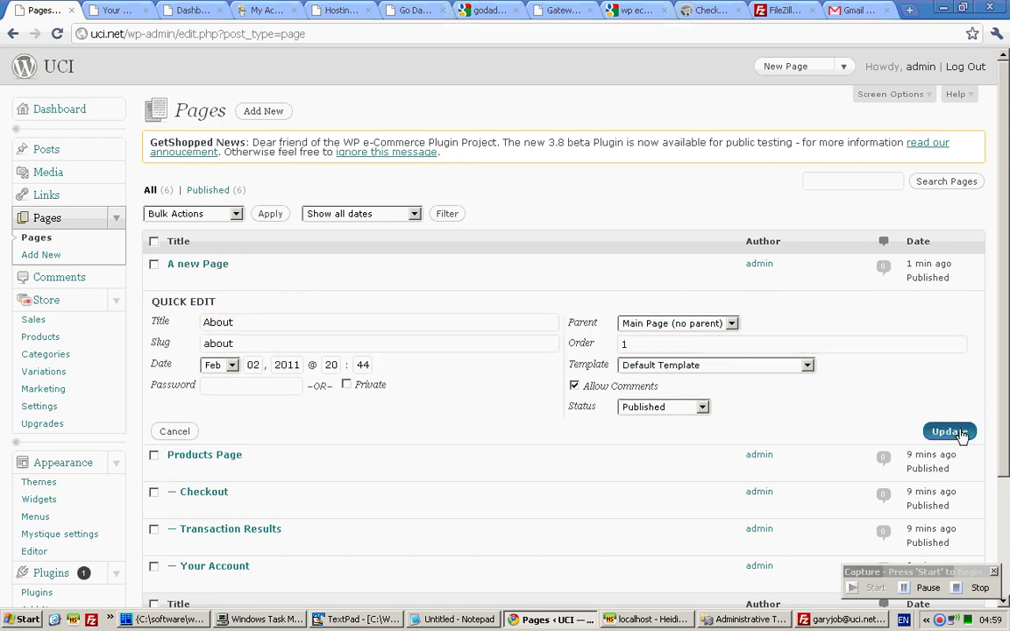
Set A new Page's order to 2 and view the live site's menu.
{"action": "left_click", "coordinate": [219, 278]}
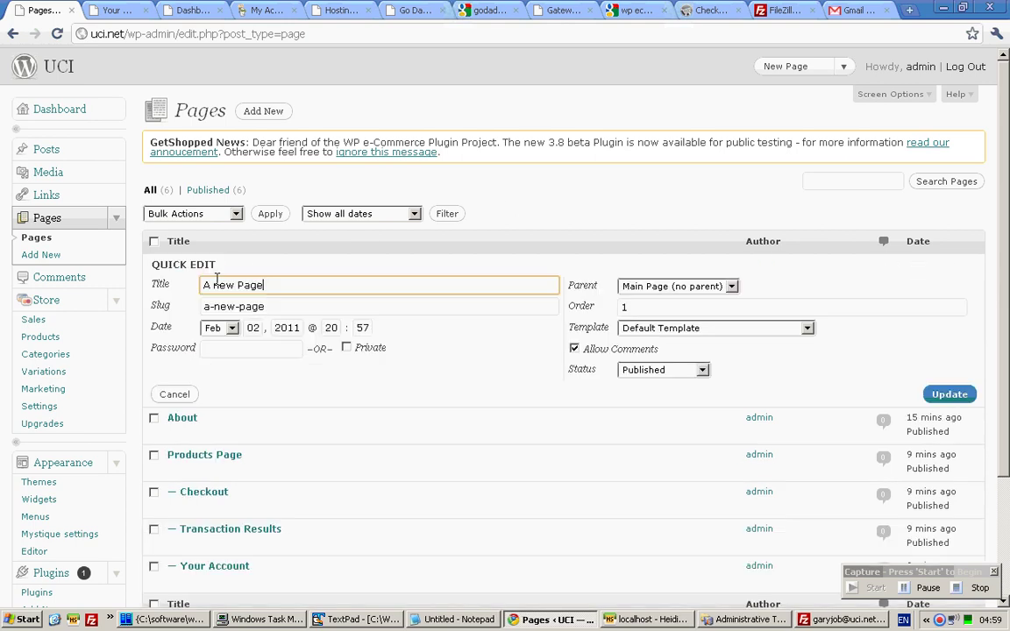
{"action": "double_click", "coordinate": [624, 308]}
{"action": "type", "text": "2"}
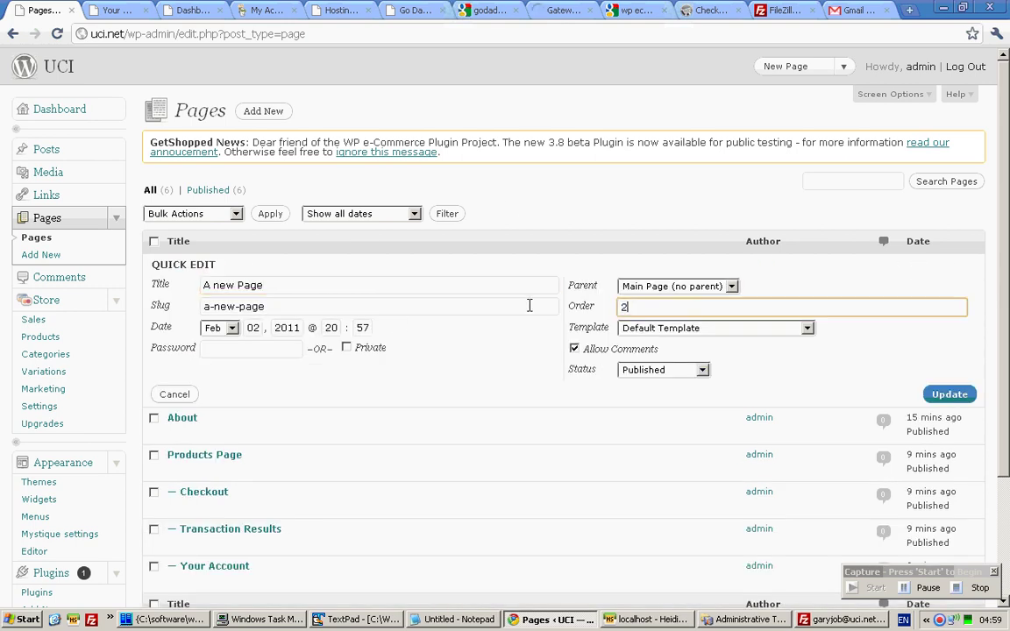
{"action": "left_click", "coordinate": [934, 393]}
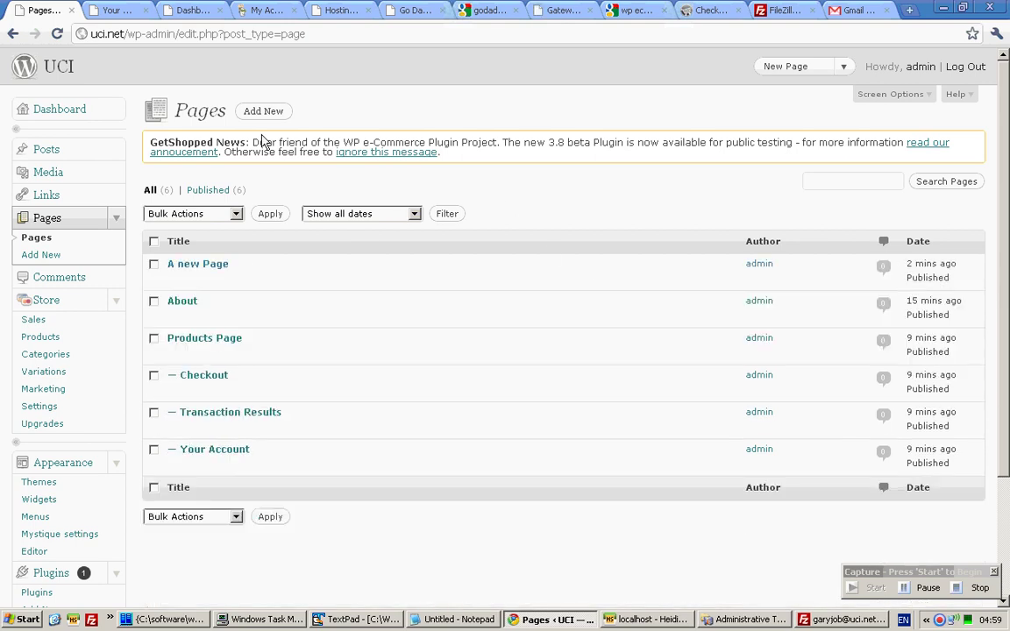
{"action": "left_click", "coordinate": [114, 10]}
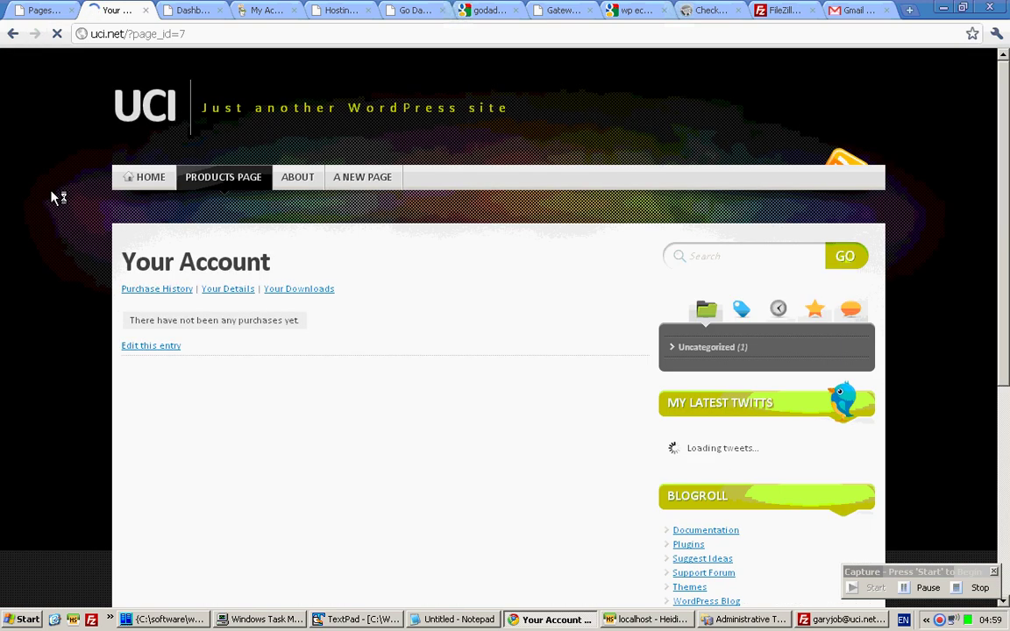
{"action": "mouse_move", "coordinate": [223, 177]}
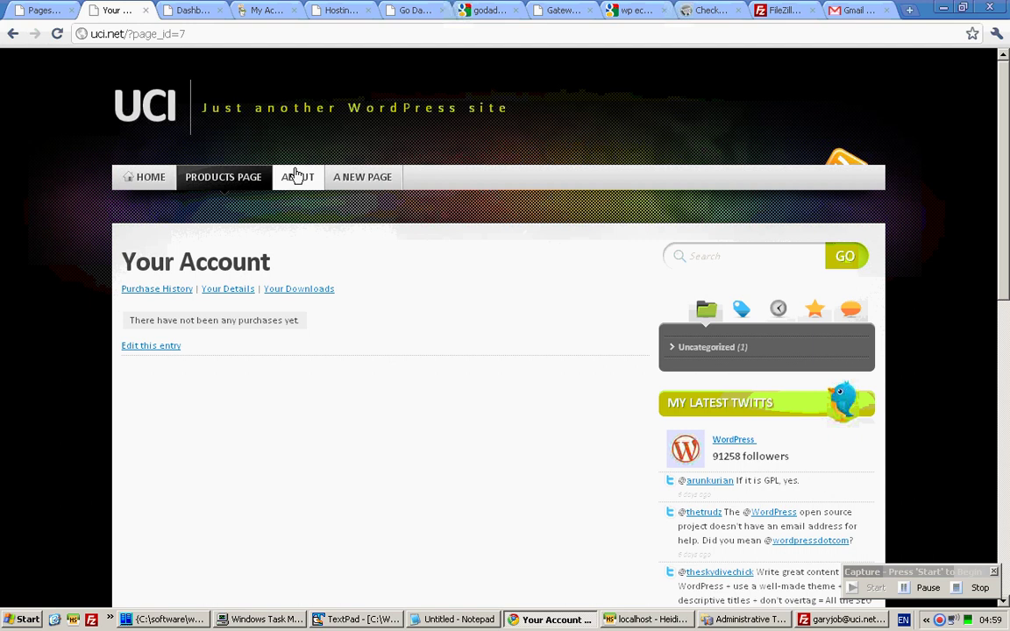
Change the About page title to 'About Us' through Quick Edit.
{"action": "left_click", "coordinate": [44, 11]}
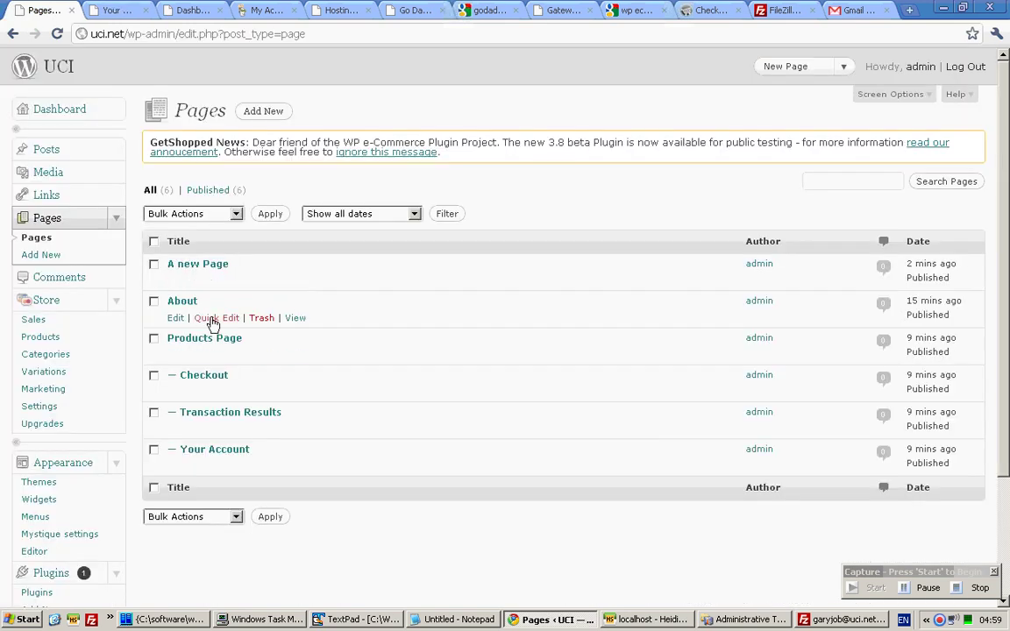
{"action": "left_click", "coordinate": [212, 321]}
{"action": "type", "text": "U"}
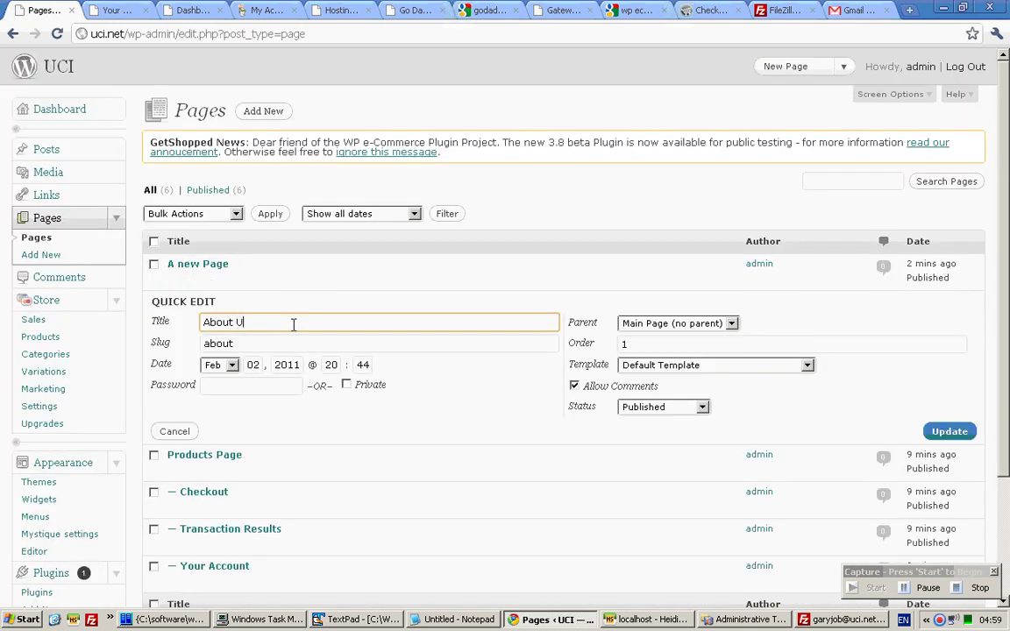
{"action": "type", "text": "s"}
{"action": "left_click", "coordinate": [935, 432]}
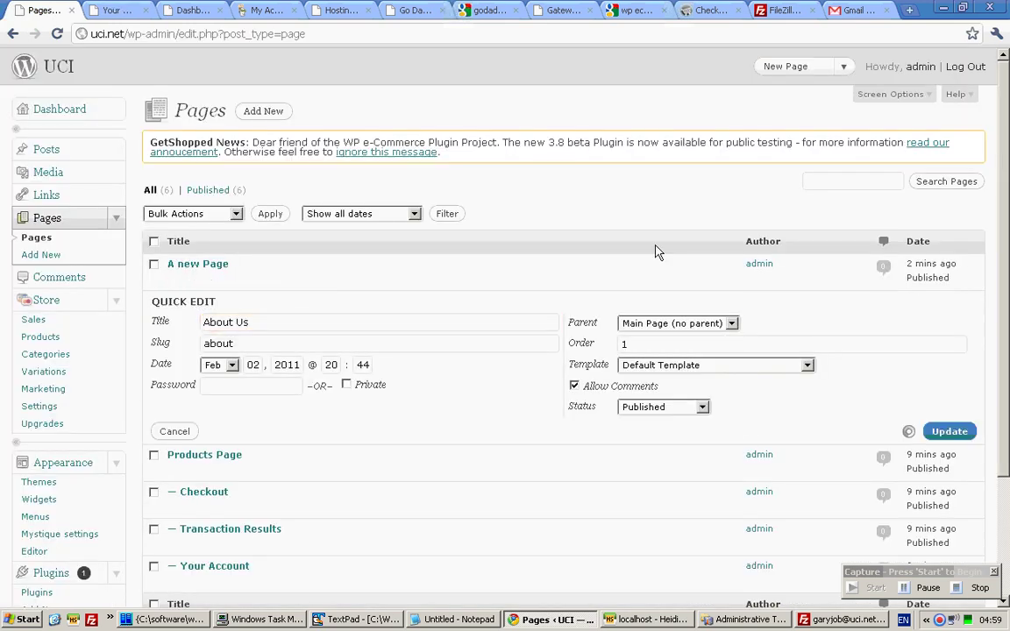
Reload the live site and open the renamed About Us page.
{"action": "left_click", "coordinate": [114, 11]}
{"action": "key", "text": "F5"}
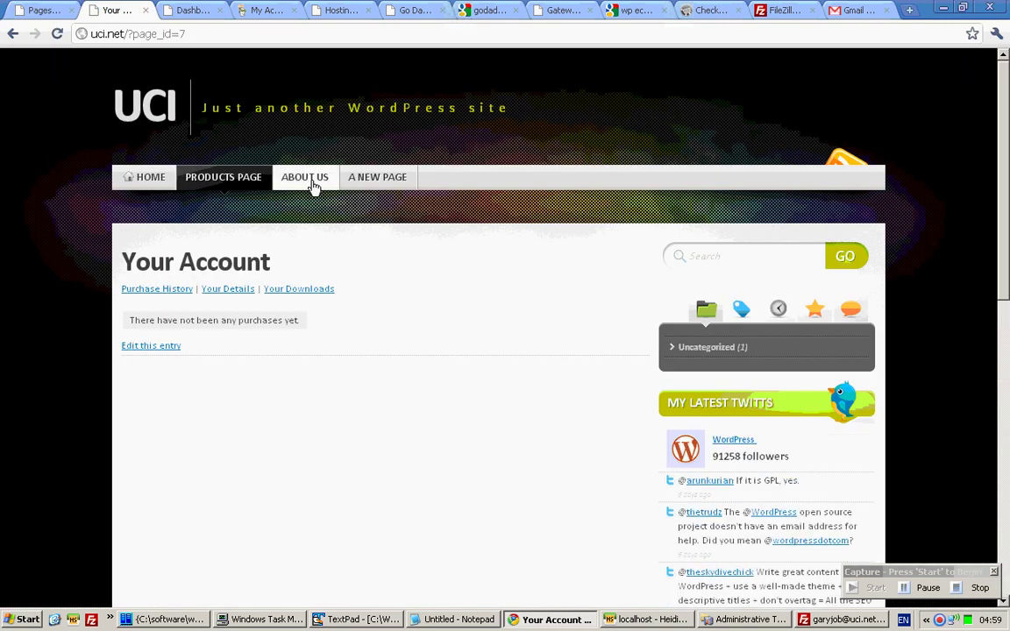
{"action": "left_click", "coordinate": [313, 184]}
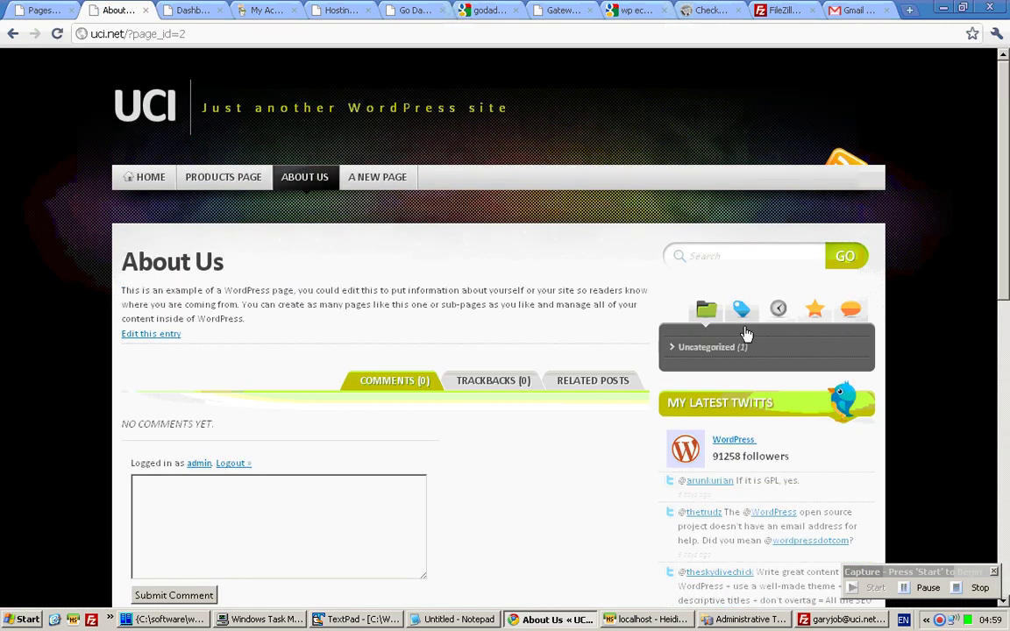
{"action": "left_click", "coordinate": [36, 8]}
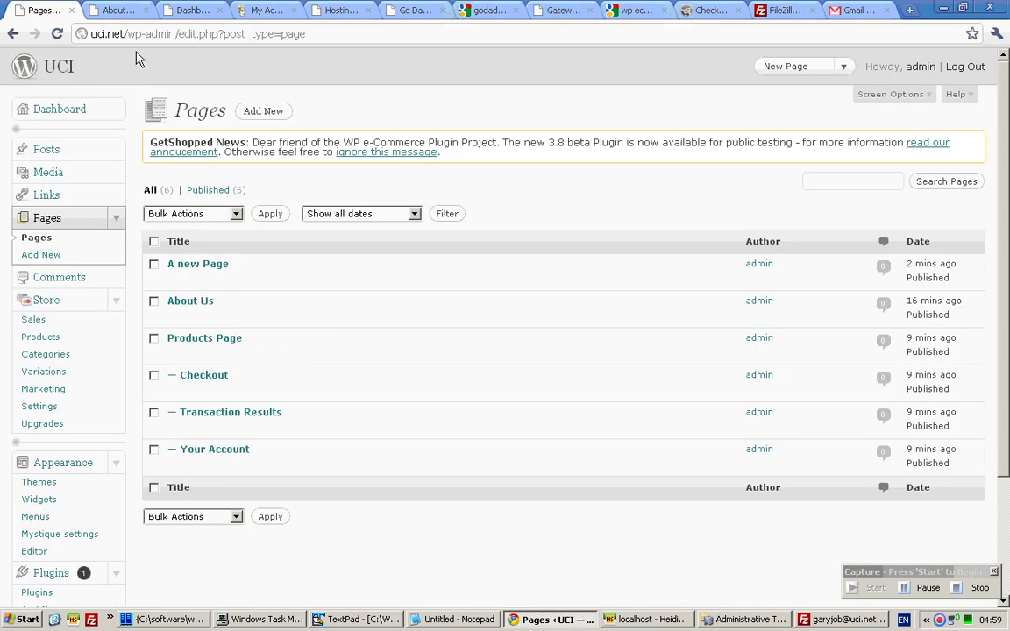
{"action": "left_click", "coordinate": [114, 10]}
Set Checkout's parent to Main Page (no parent), save, and reload the site.
{"action": "mouse_move", "coordinate": [301, 190]}
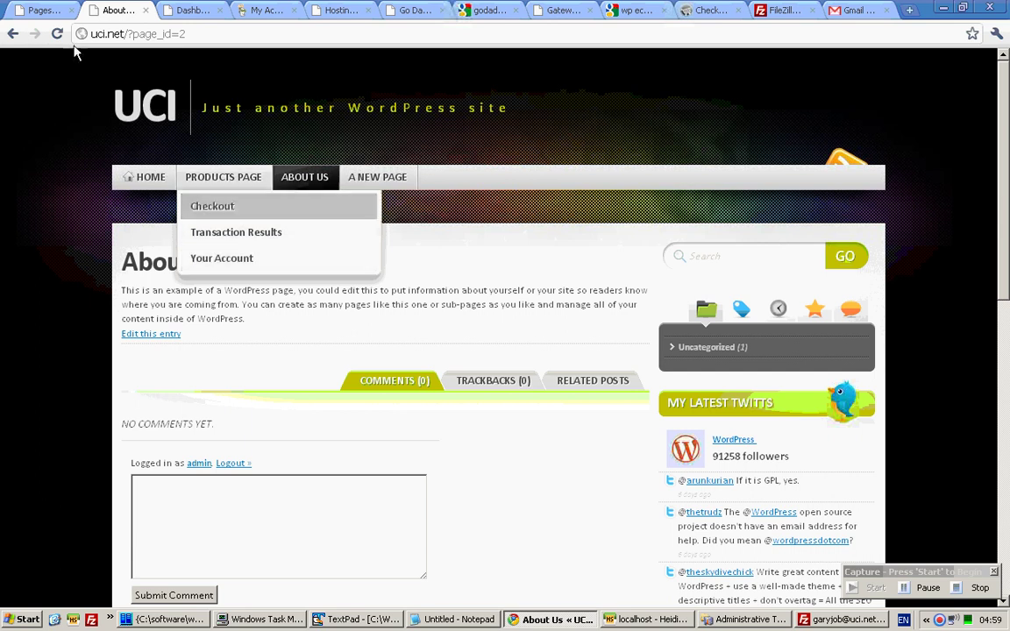
{"action": "left_click", "coordinate": [46, 9]}
{"action": "left_click", "coordinate": [215, 392]}
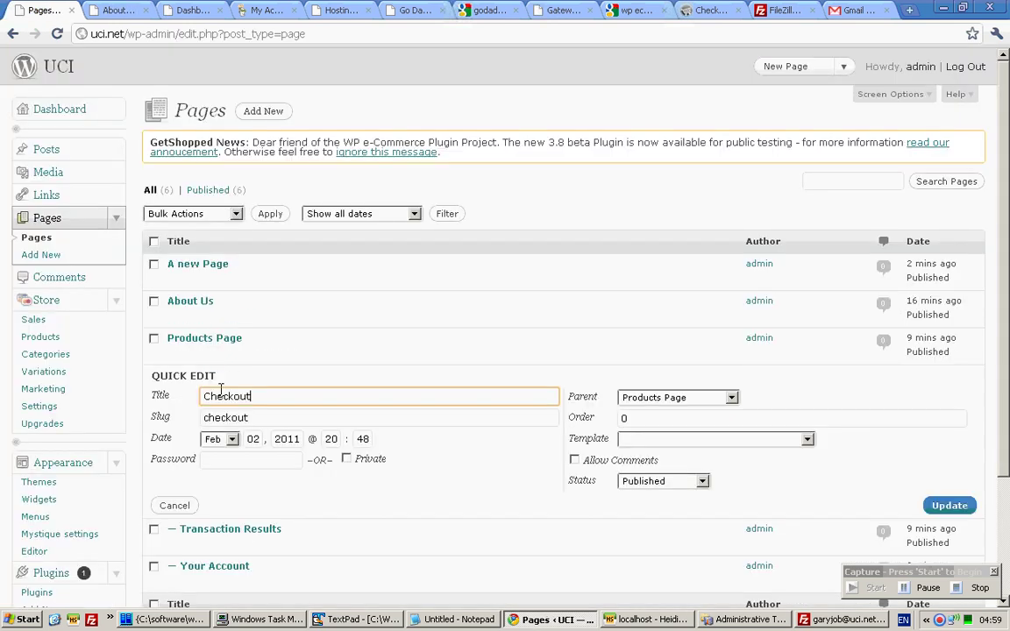
{"action": "left_click", "coordinate": [682, 400]}
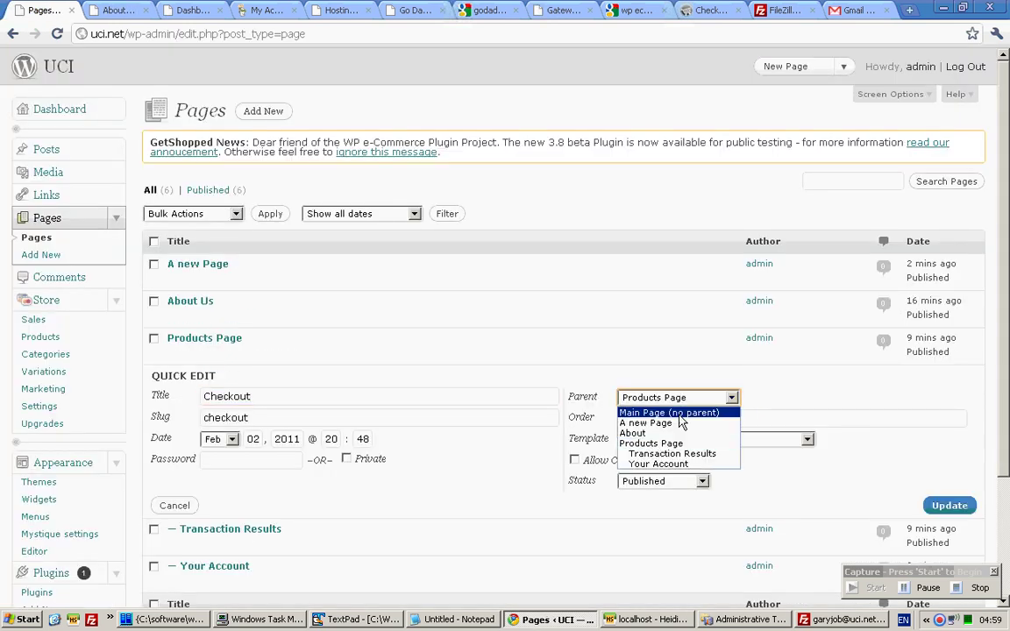
{"action": "left_click", "coordinate": [679, 408]}
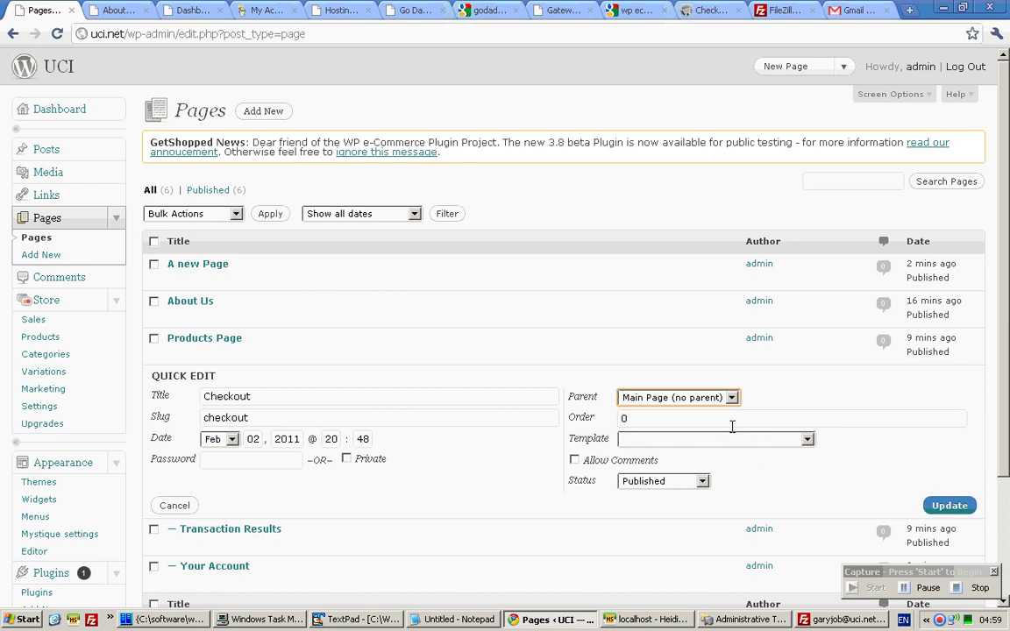
{"action": "left_click", "coordinate": [653, 418]}
{"action": "left_click", "coordinate": [950, 508]}
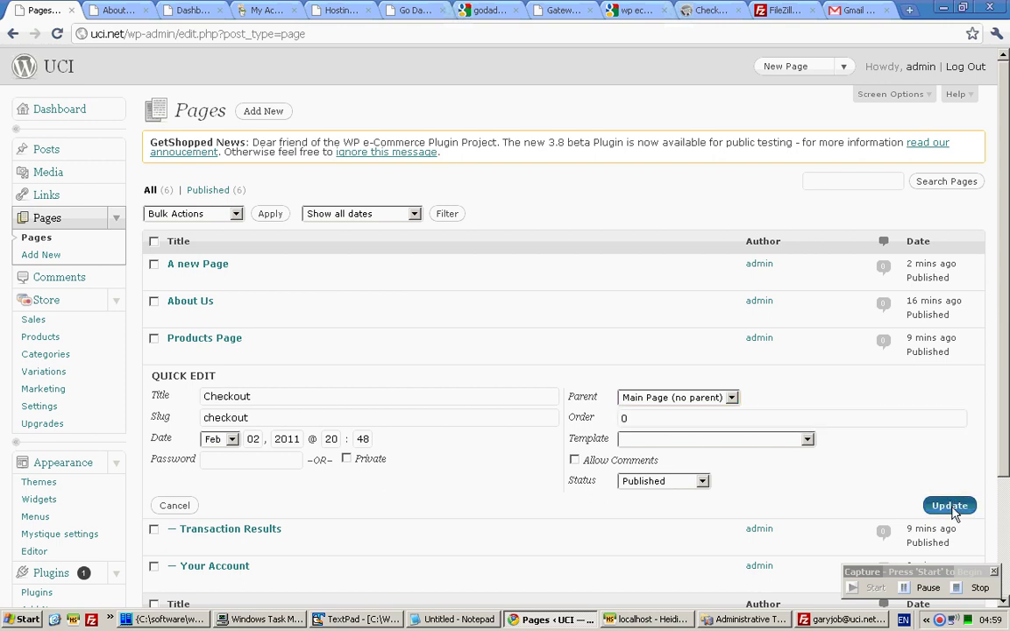
{"action": "left_click", "coordinate": [114, 10]}
{"action": "left_click", "coordinate": [58, 33]}
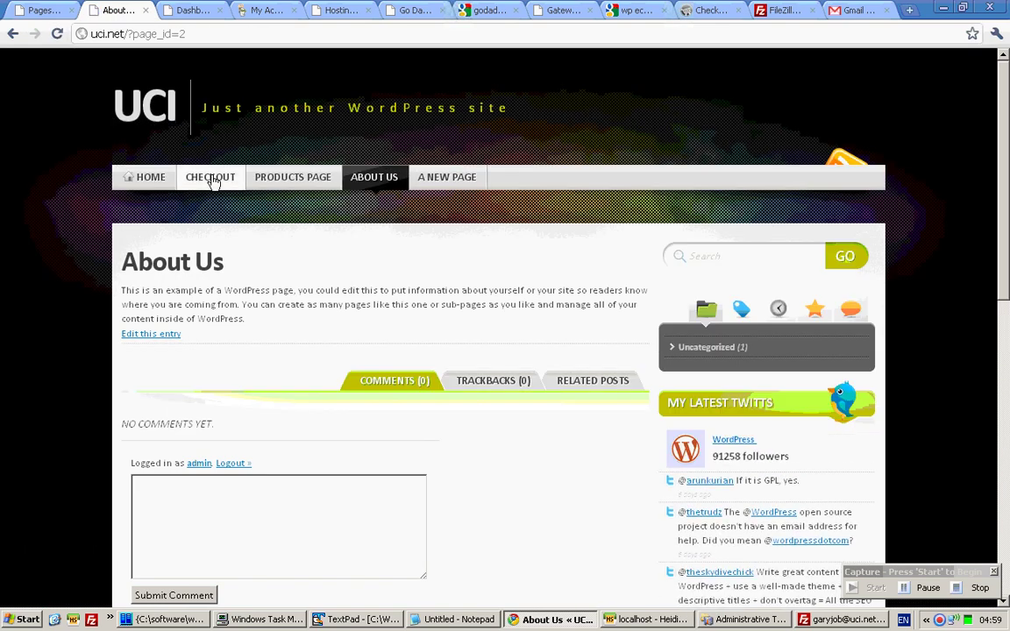
Review the live About Us page and the Products Page submenu, scrolling through it.
{"action": "left_click", "coordinate": [40, 12]}
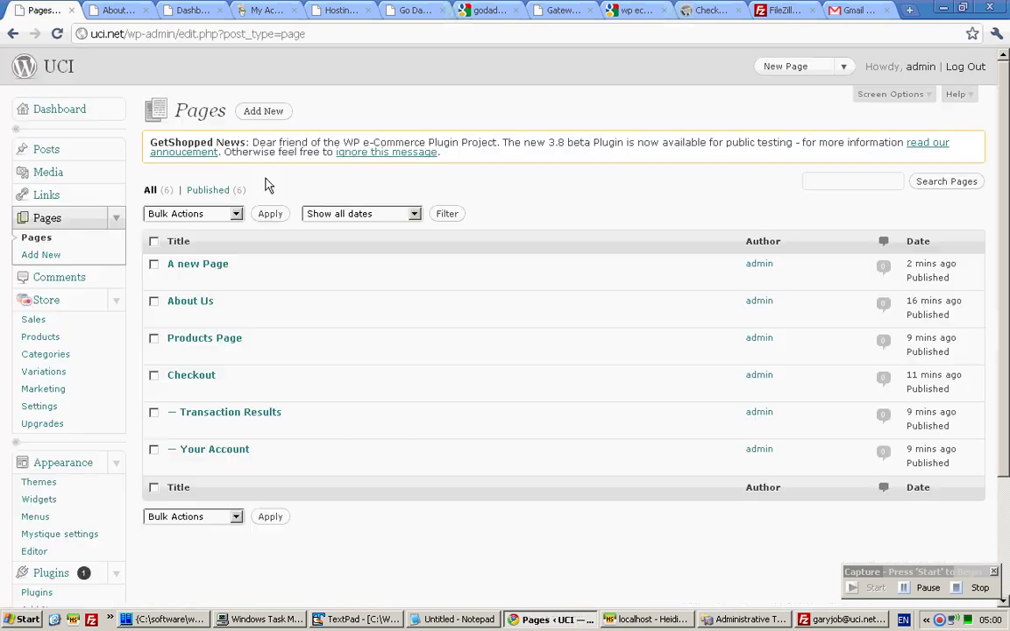
{"action": "left_click", "coordinate": [89, 9]}
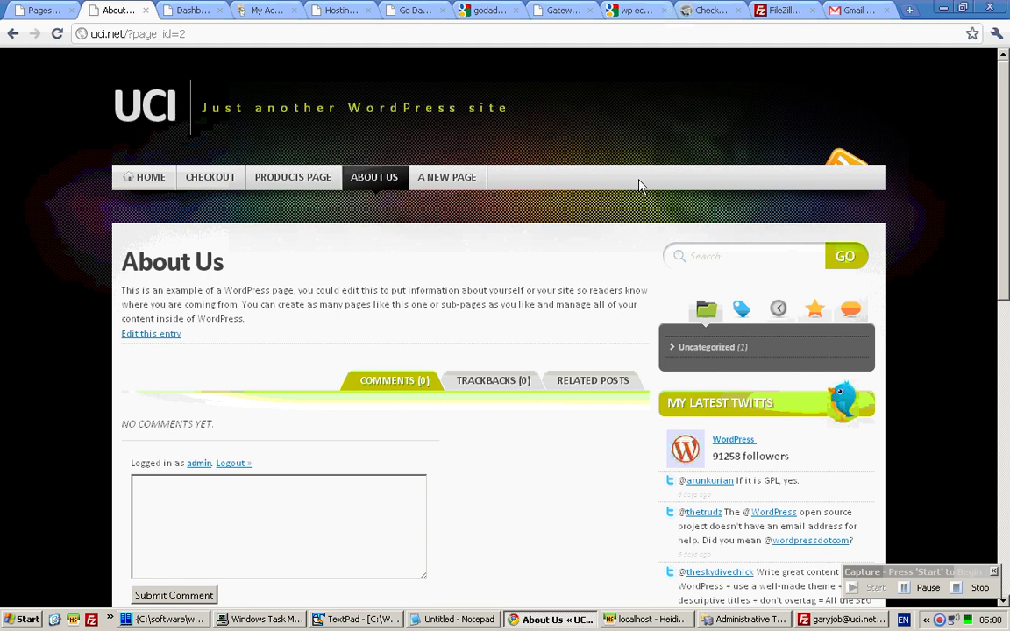
{"action": "mouse_move", "coordinate": [287, 185]}
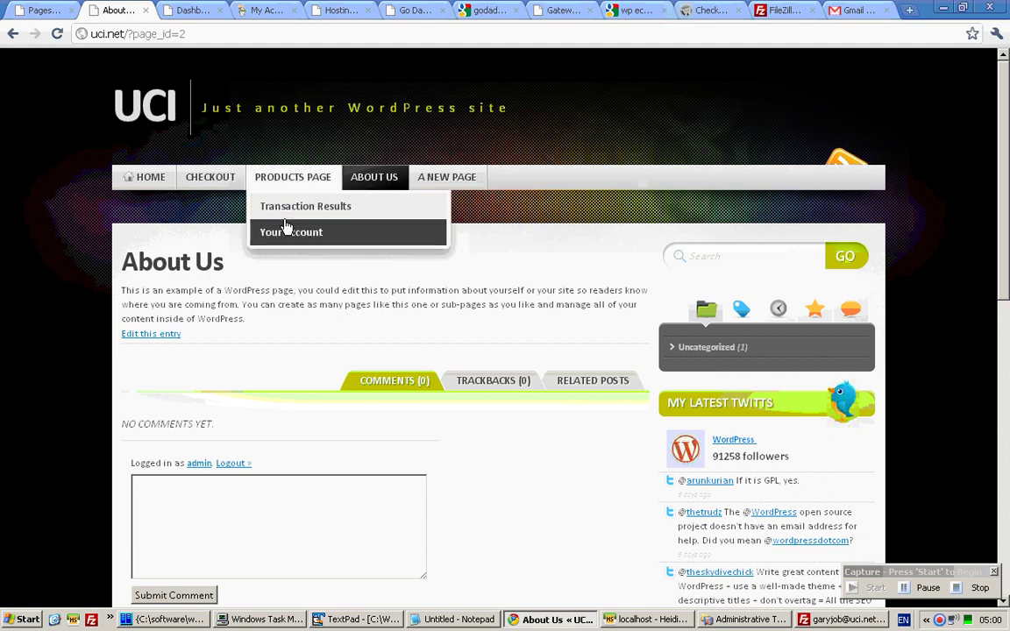
{"action": "scroll", "coordinate": [980, 211], "scroll_direction": "down", "scroll_amount": 15}
{"action": "scroll", "coordinate": [979, 212], "scroll_direction": "up", "scroll_amount": 15}
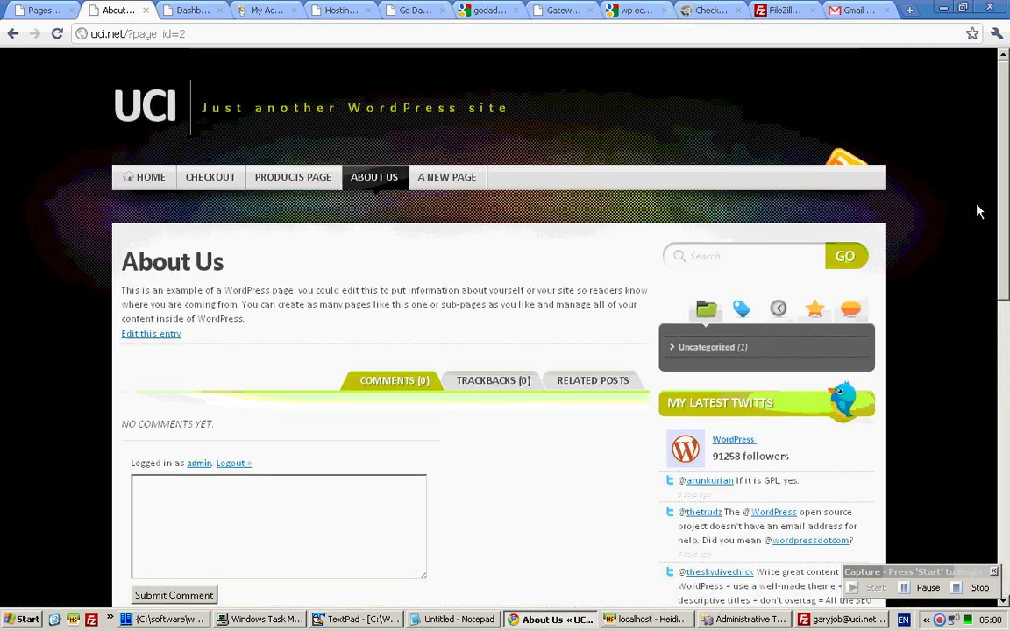